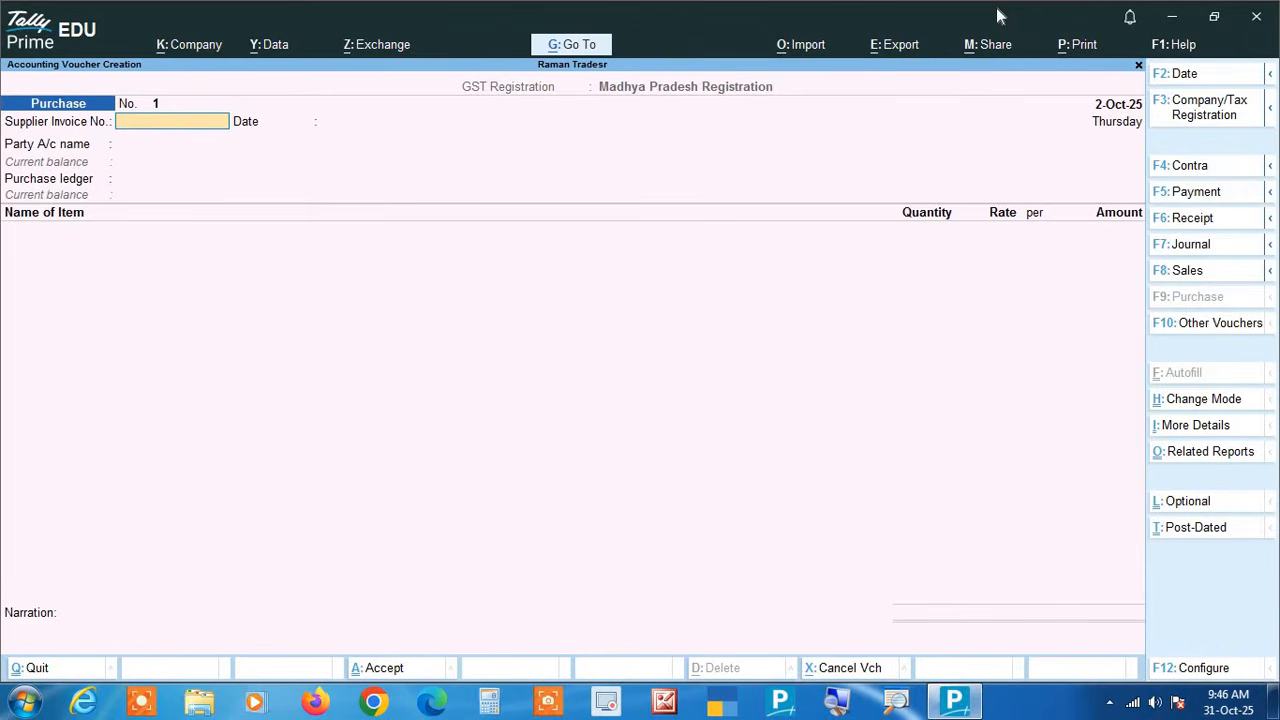
{"action": "key", "text": "F5"}
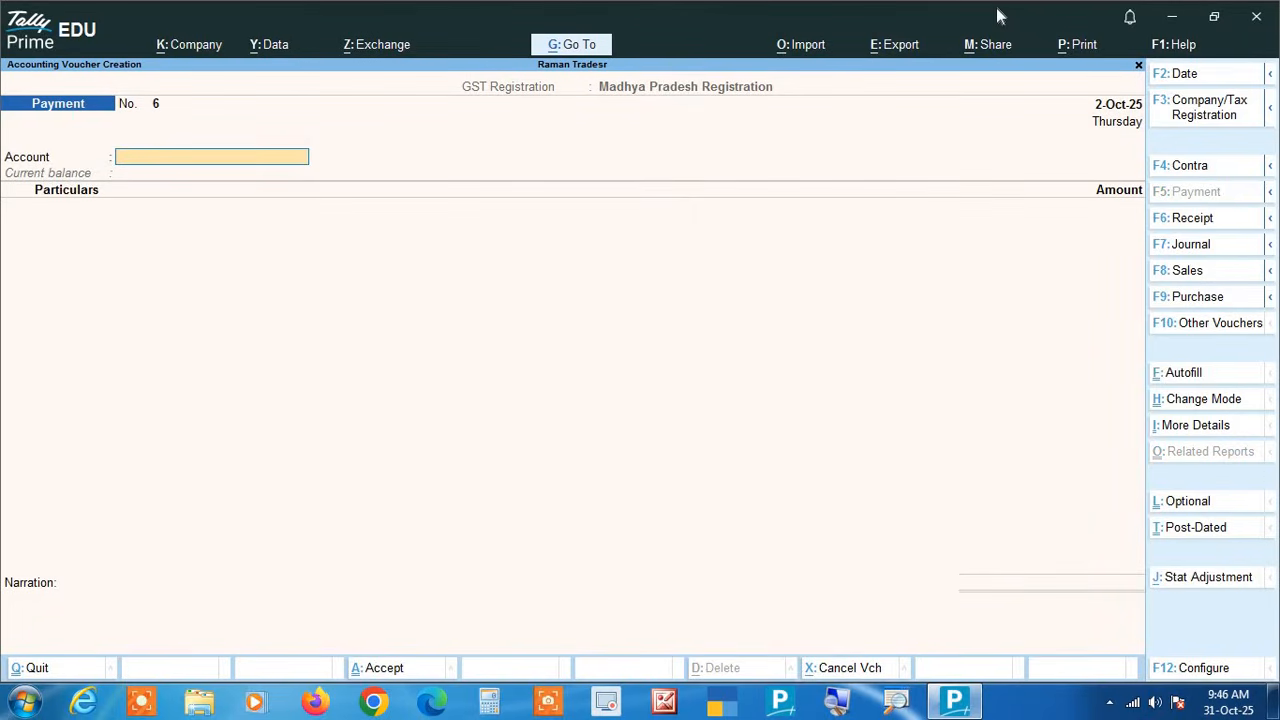
{"action": "key", "text": "F6"}
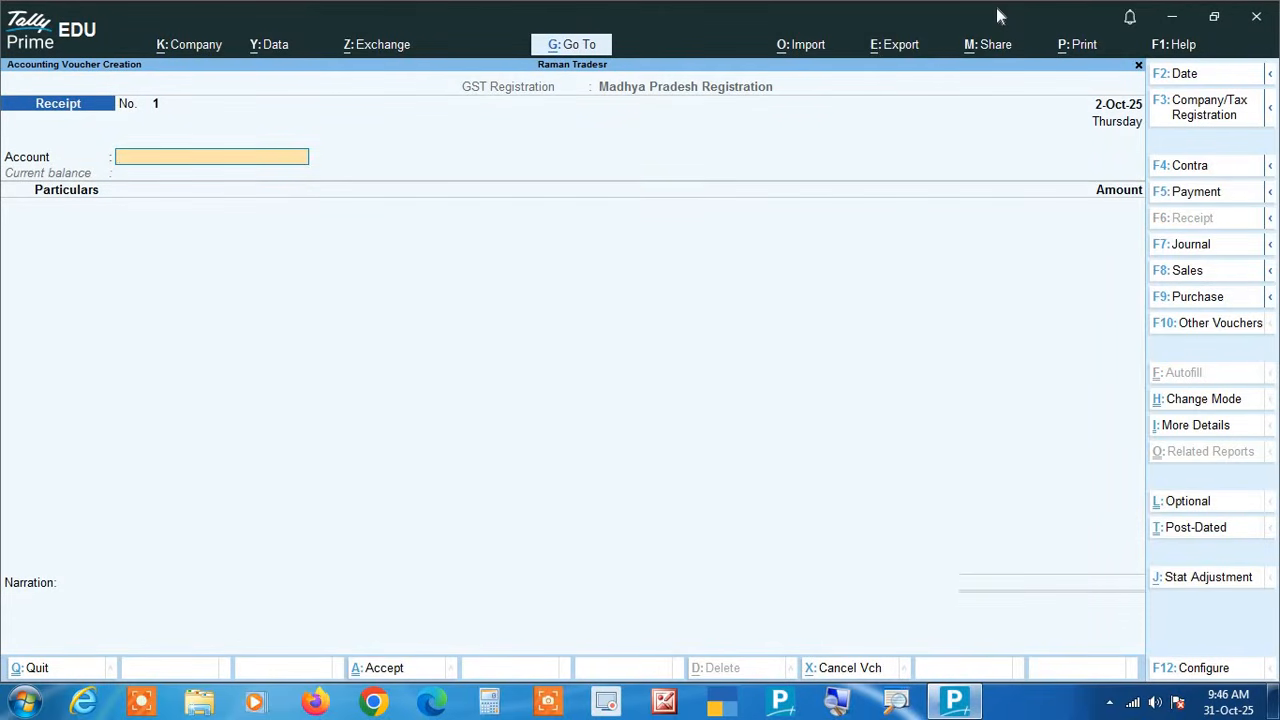
{"action": "key", "text": "F4"}
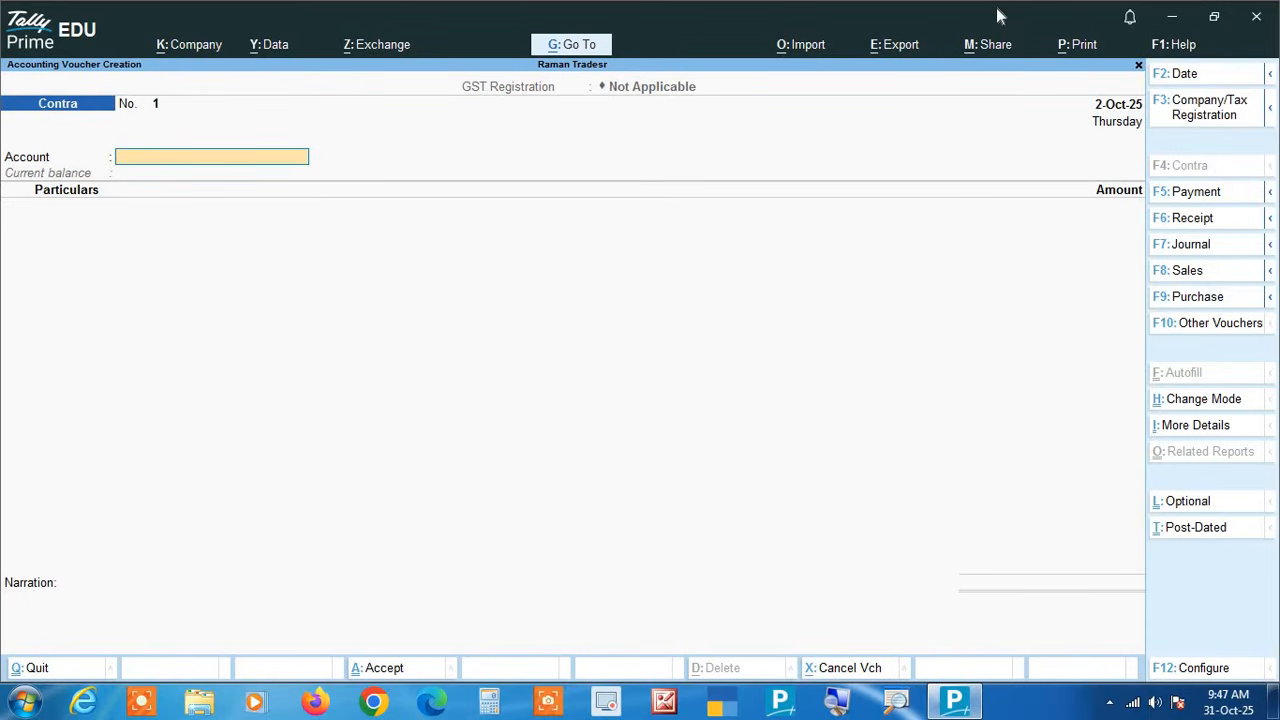
- Start a payment voucher dated 1-Oct-25 and select PNB Bank A/c as its account
{"action": "key", "text": "F5"}
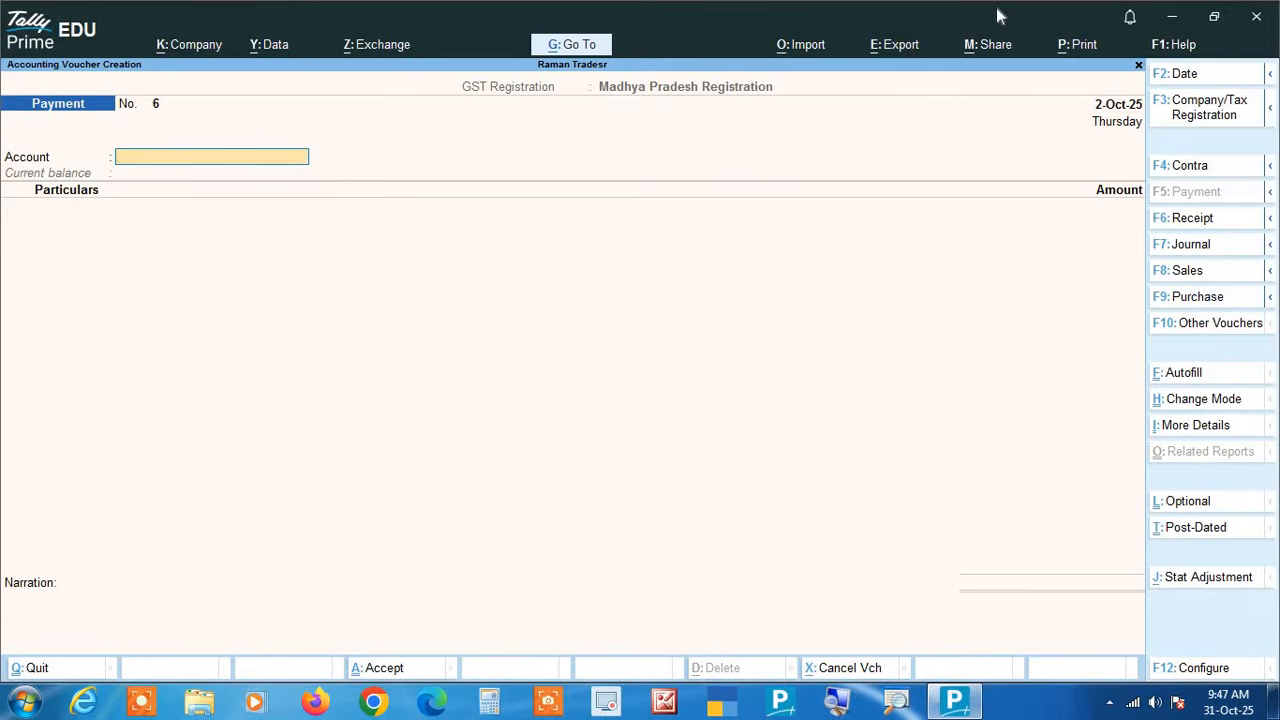
{"action": "key", "text": "F2"}
{"action": "type", "text": "1 10"}
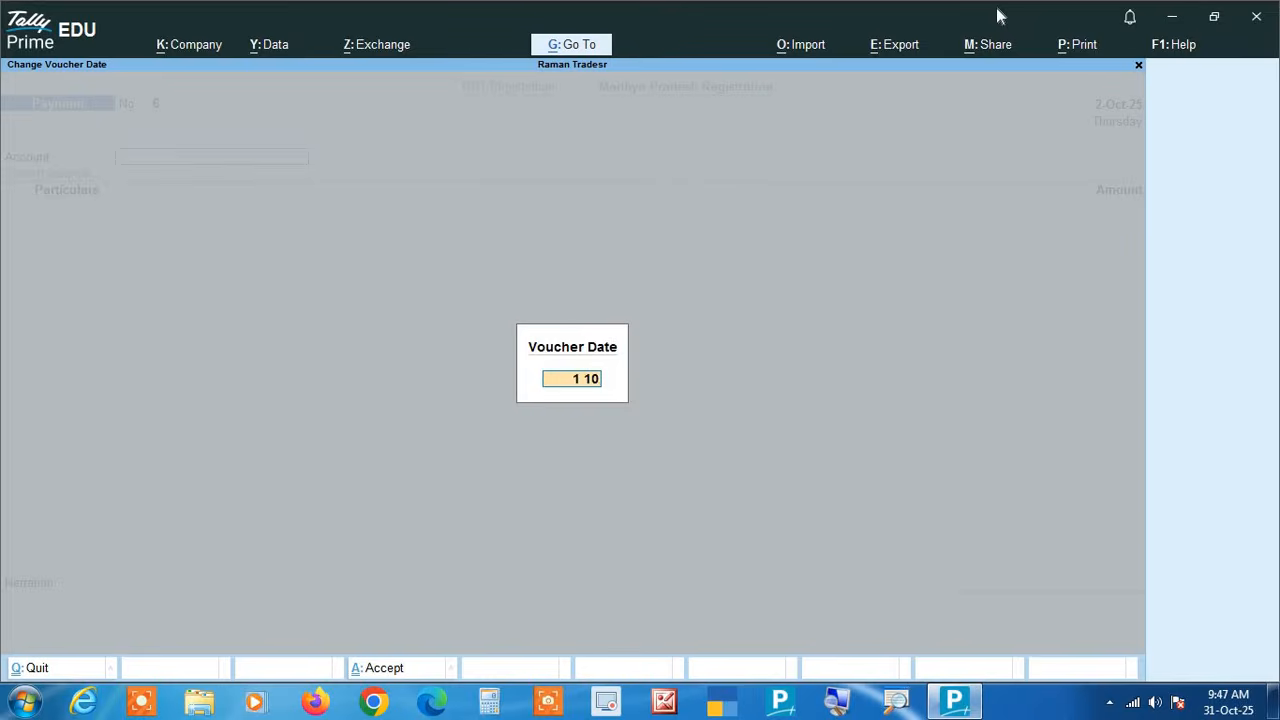
{"action": "key", "text": "Return"}
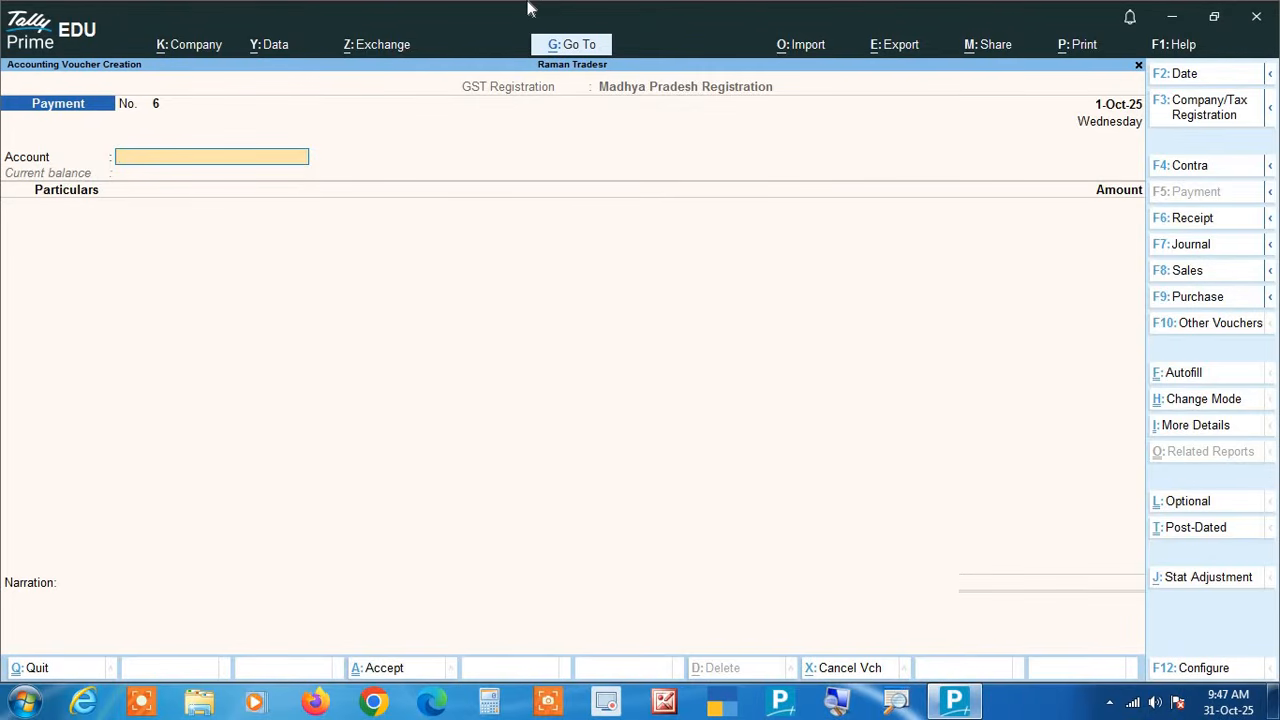
{"action": "type", "text": "P"}
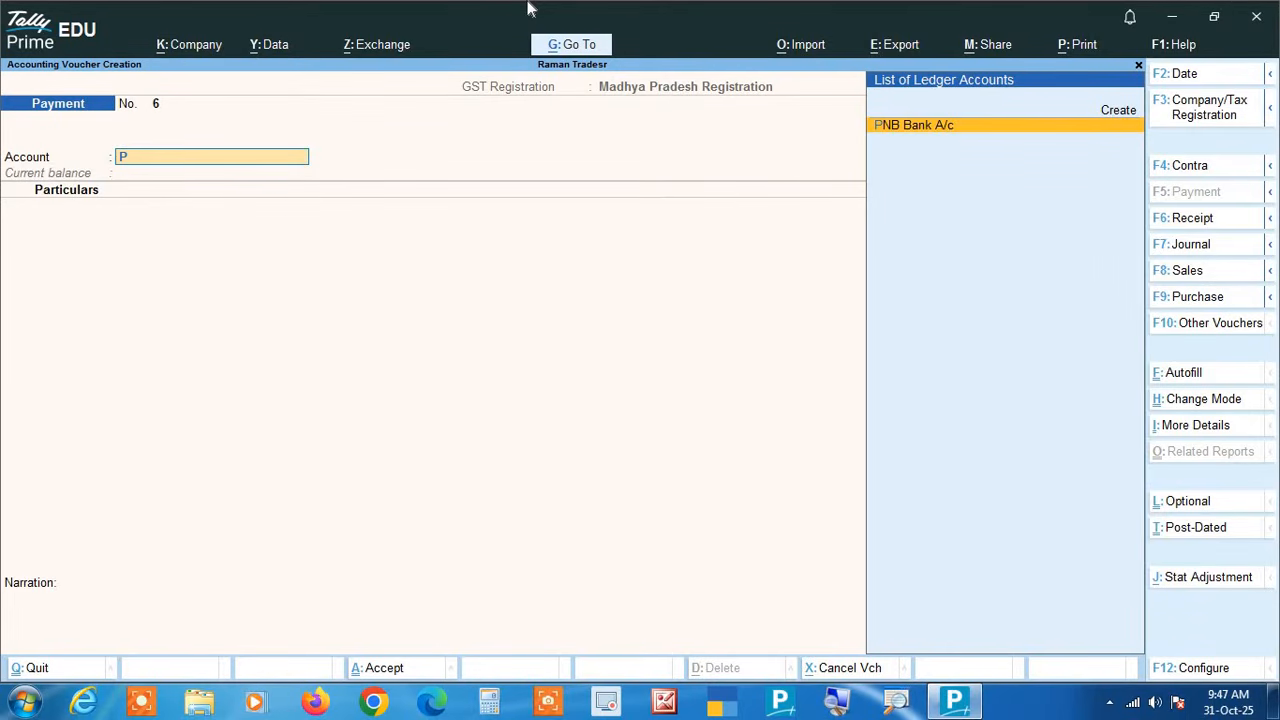
{"action": "key", "text": "Return"}
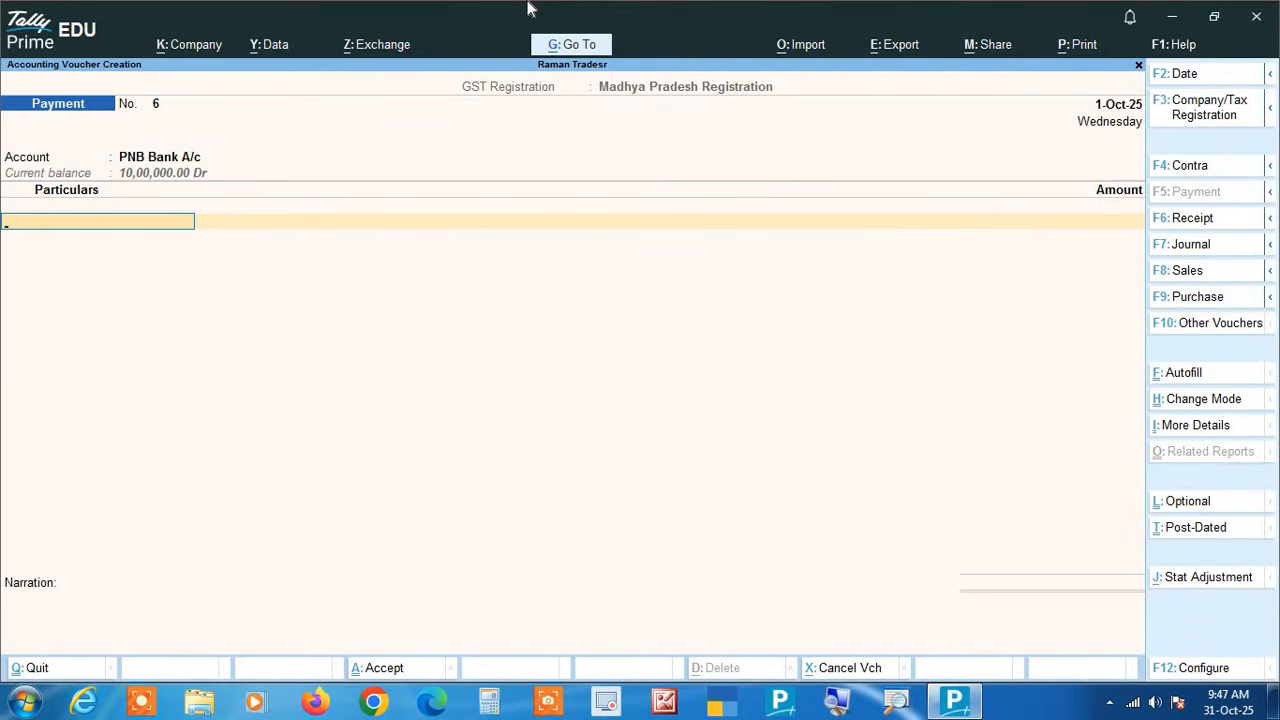
{"action": "key", "text": "BackSpace"}
{"action": "key", "text": "ctrl+Return"}
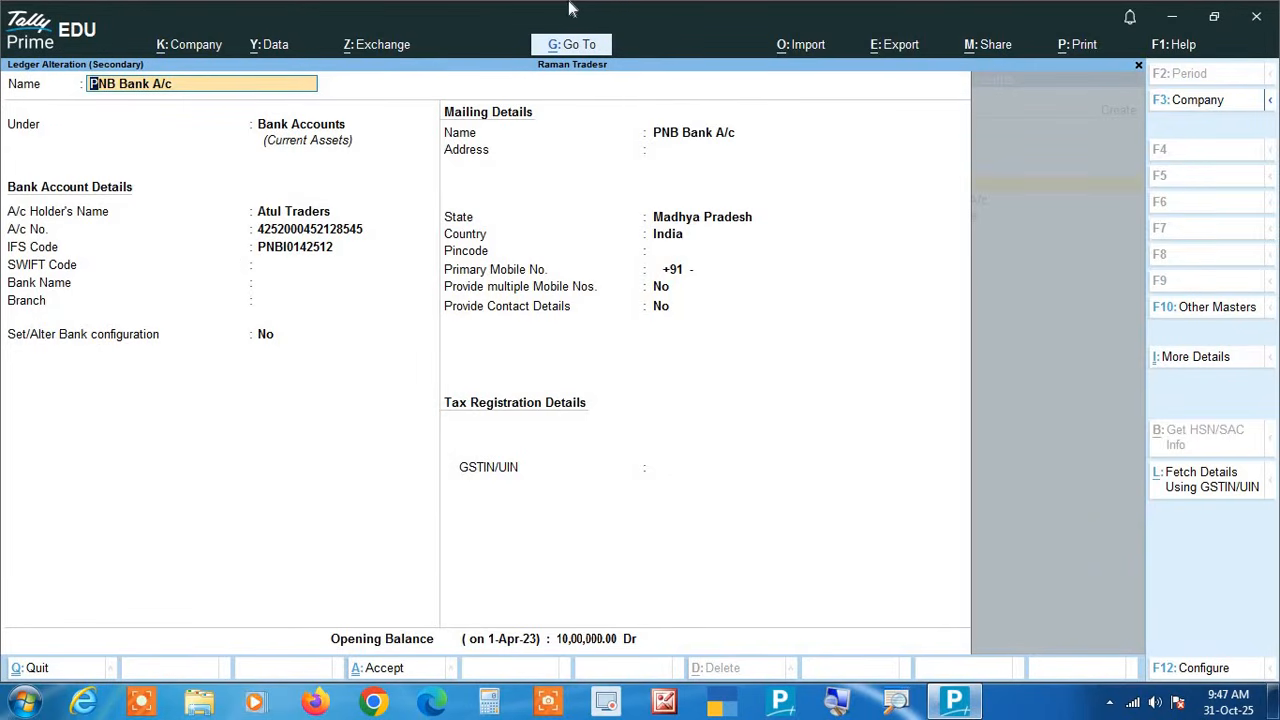
{"action": "key", "text": "Delete"}
{"action": "key", "text": "Delete"}
{"action": "key", "text": "Delete"}
{"action": "key", "text": "Delete"}
{"action": "key", "text": "Delete"}
{"action": "key", "text": "Delete"}
{"action": "key", "text": "Delete"}
{"action": "key", "text": "Delete"}
{"action": "key", "text": "Delete"}
{"action": "key", "text": "Delete"}
{"action": "key", "text": "Delete"}
{"action": "key", "text": "Delete"}
{"action": "key", "text": "Escape"}
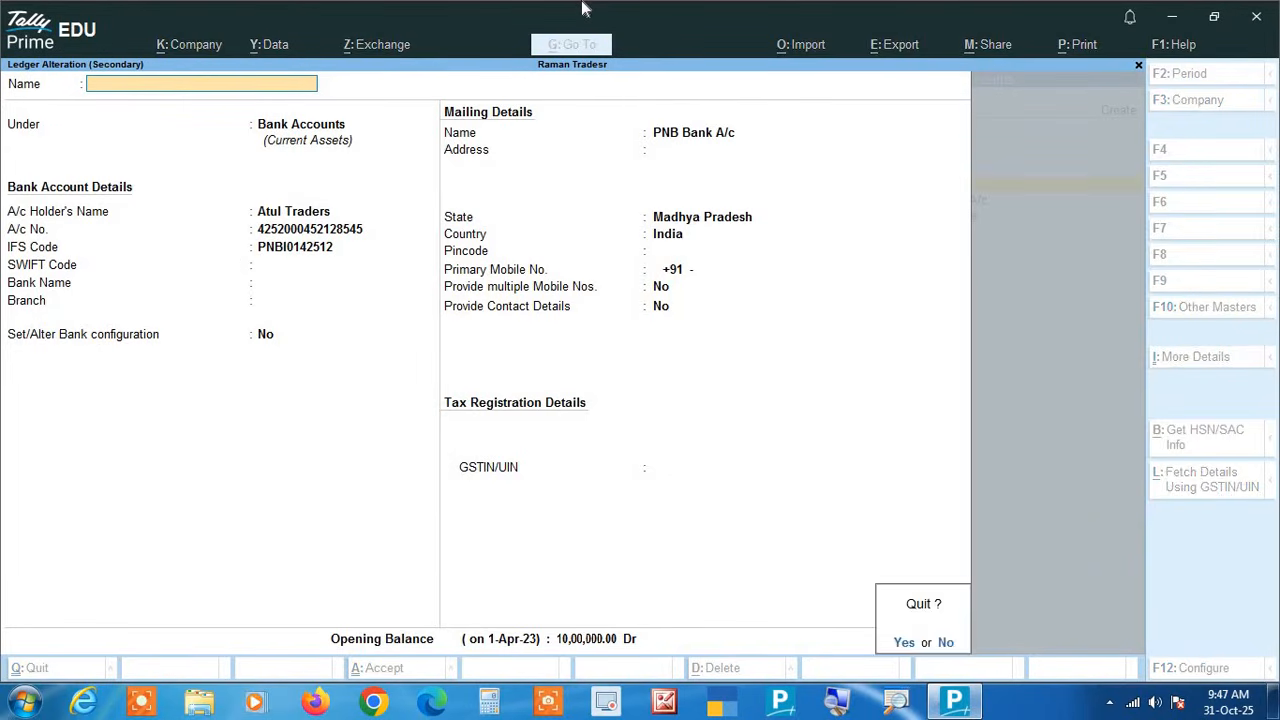
{"action": "key", "text": "y"}
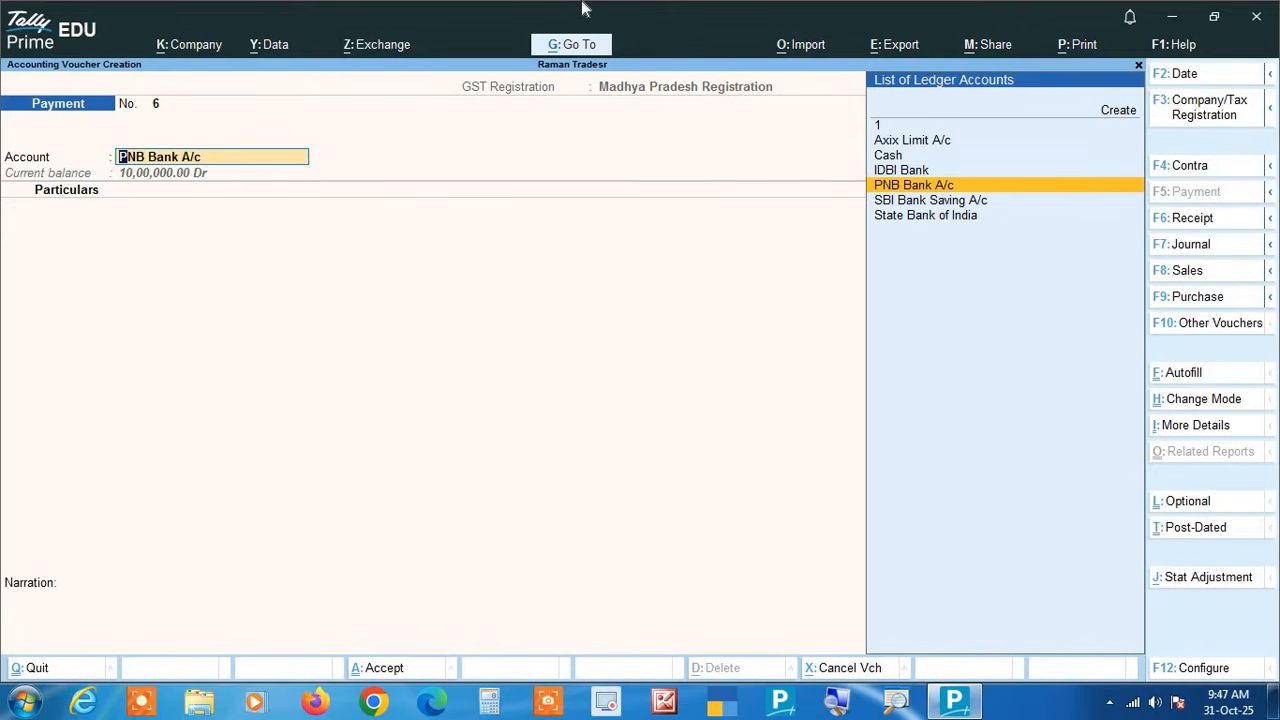
- Keep PNB Bank A/c as the paying account and enter Harsh Traders in the particulars with an amount of 200000
{"action": "key", "text": "Return"}
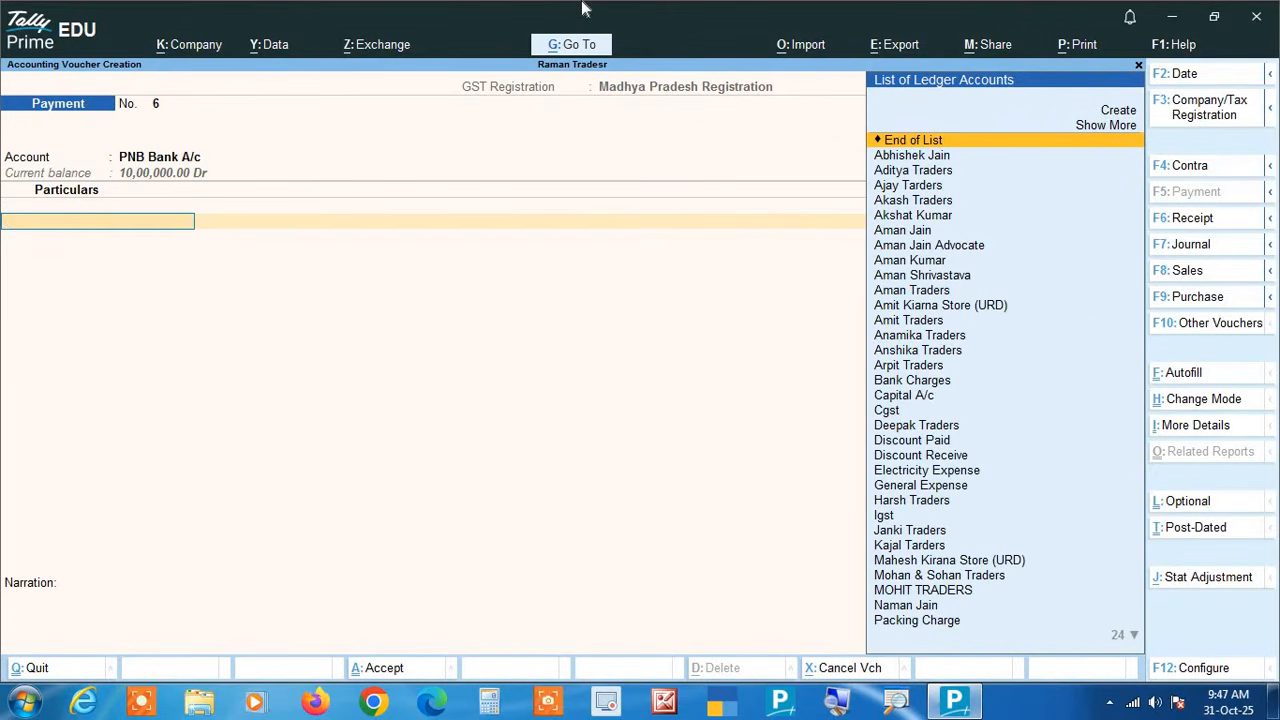
{"action": "type", "text": "Hars"}
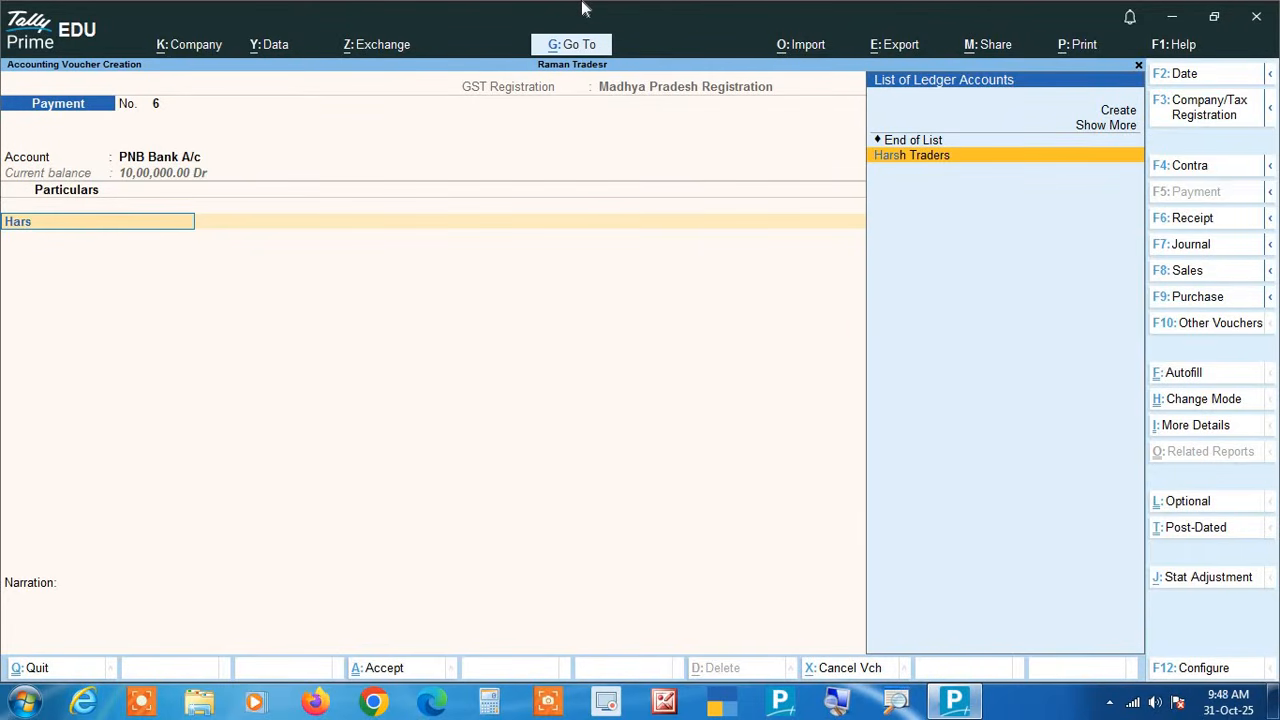
{"action": "key", "text": "Return"}
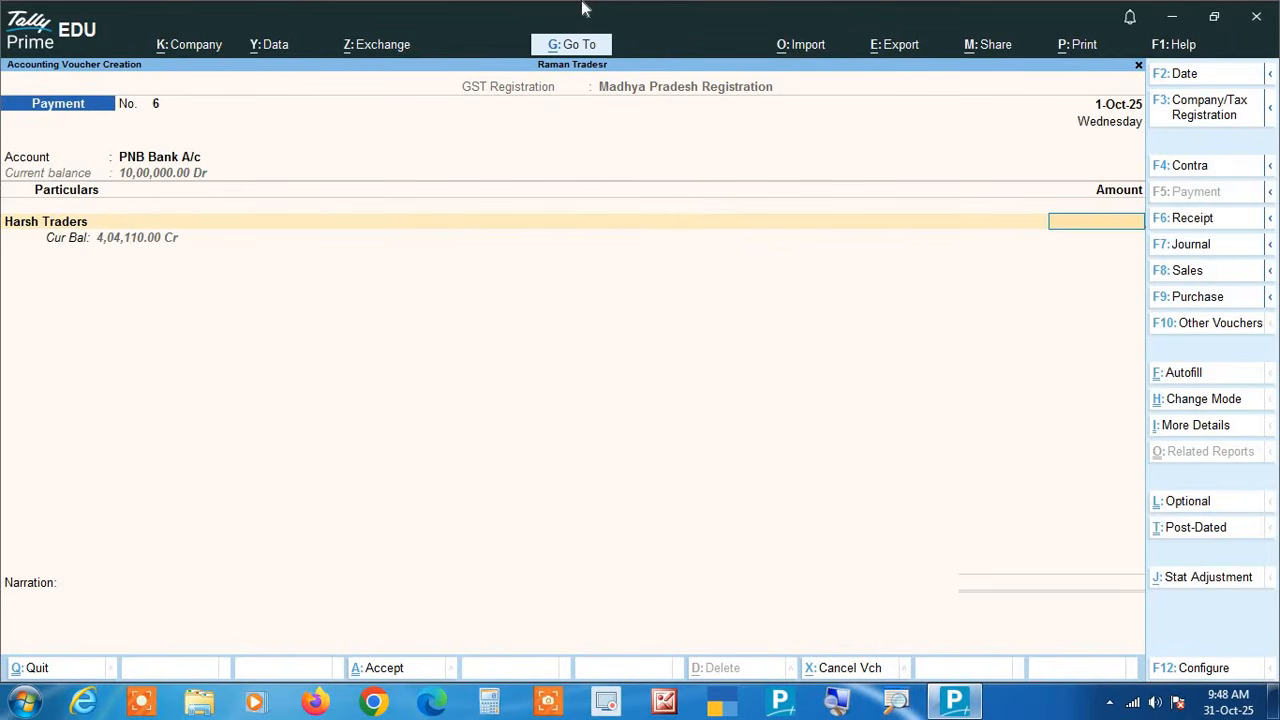
{"action": "type", "text": "200000"}
{"action": "key", "text": "Return"}
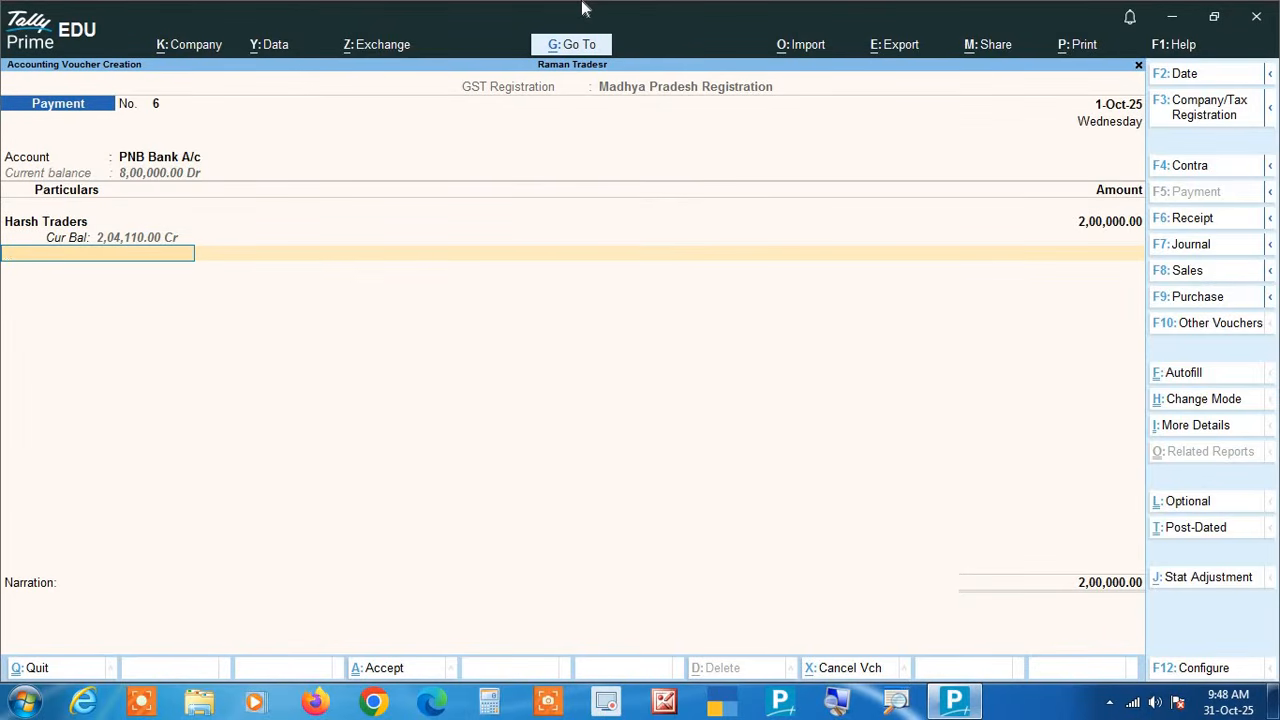
- Review the payment voucher's configuration options, including the bank details settings, and leave them as they are
{"action": "key", "text": "F12"}
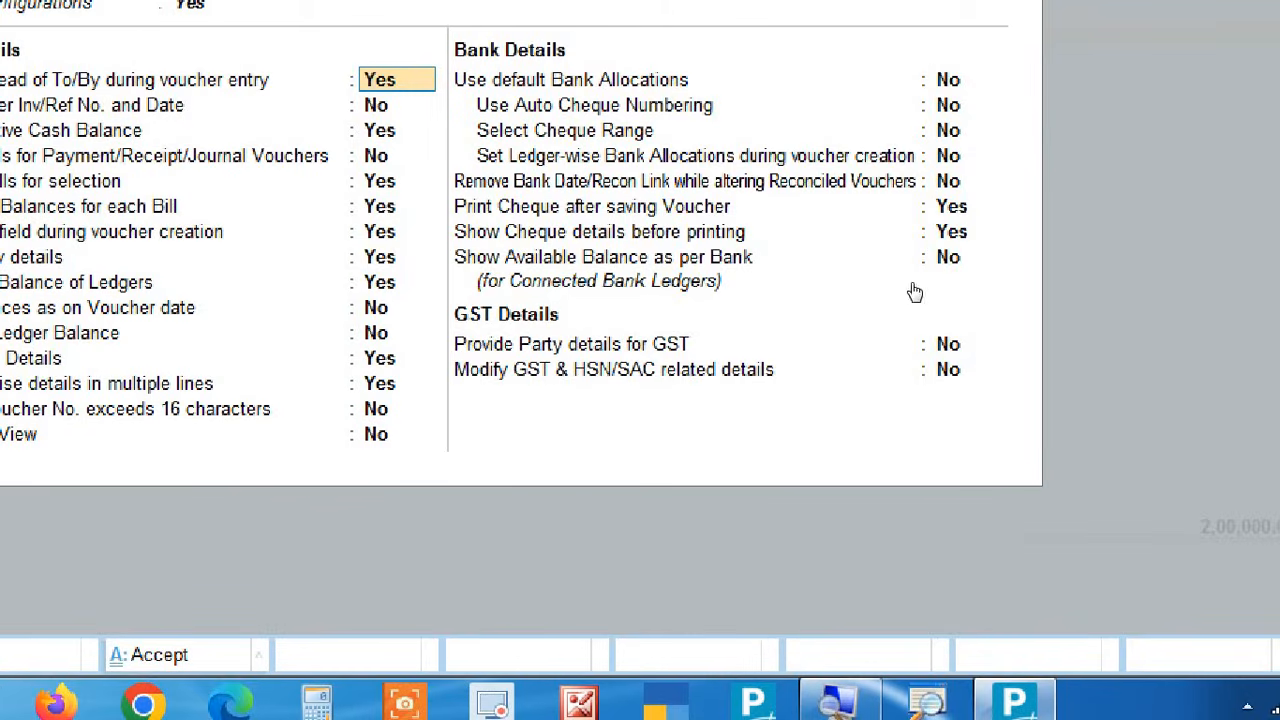
{"action": "key", "text": "Right"}
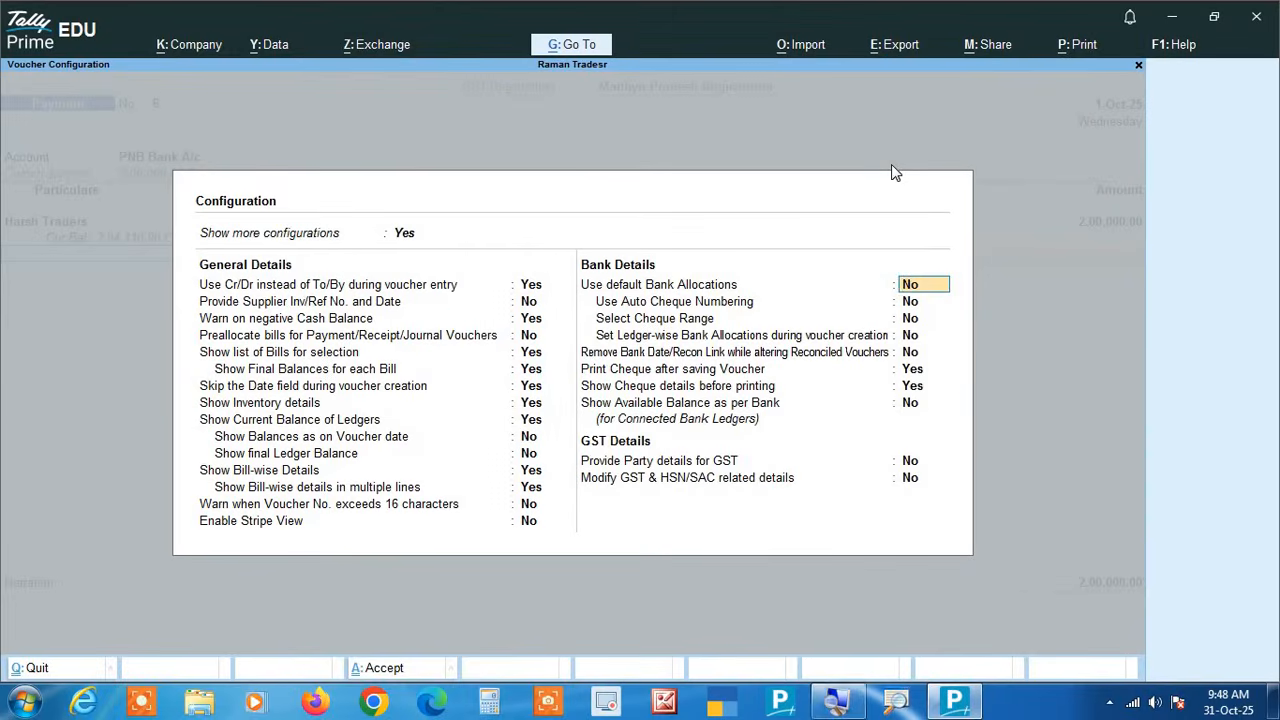
{"action": "key", "text": "Escape"}
{"action": "key", "text": "Escape"}
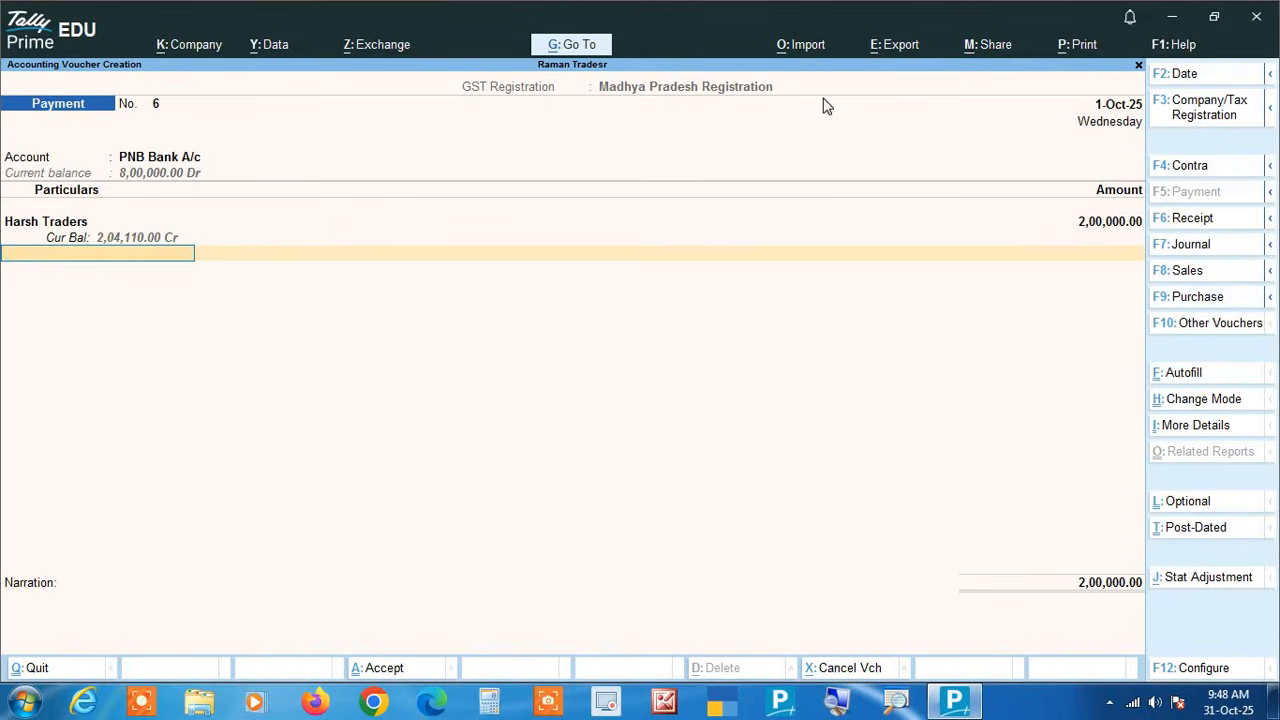
- Finish the ledger entries to open the bank allocation for PNB Bank A/c, and review its configuration options
{"action": "key", "text": "Return"}
{"action": "key", "text": "Return"}
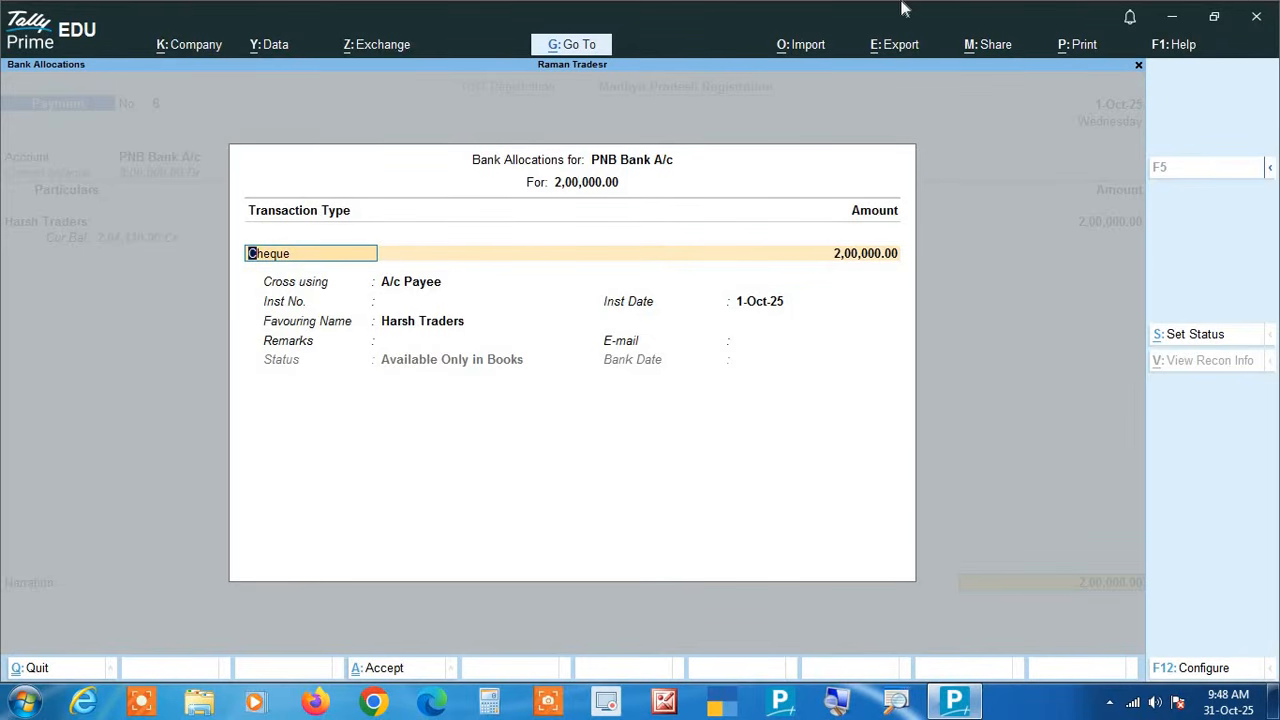
{"action": "key", "text": "F12"}
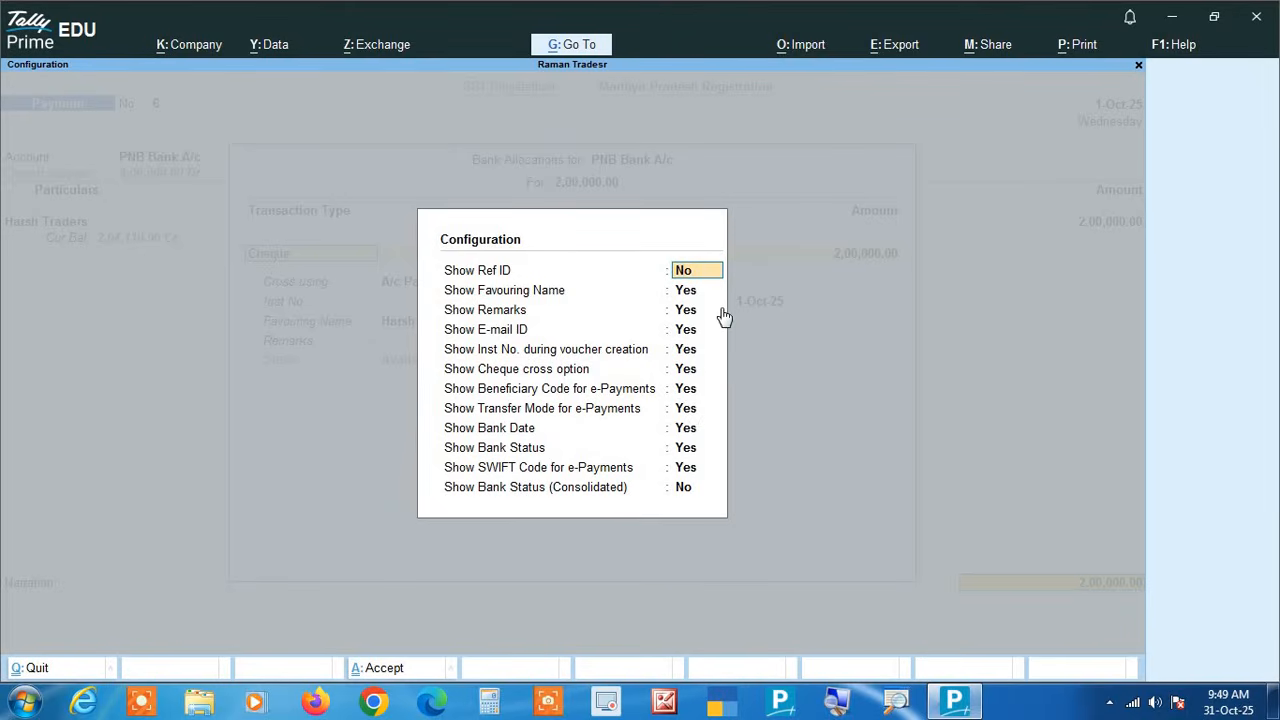
{"action": "key", "text": "Escape"}
{"action": "key", "text": "Escape"}
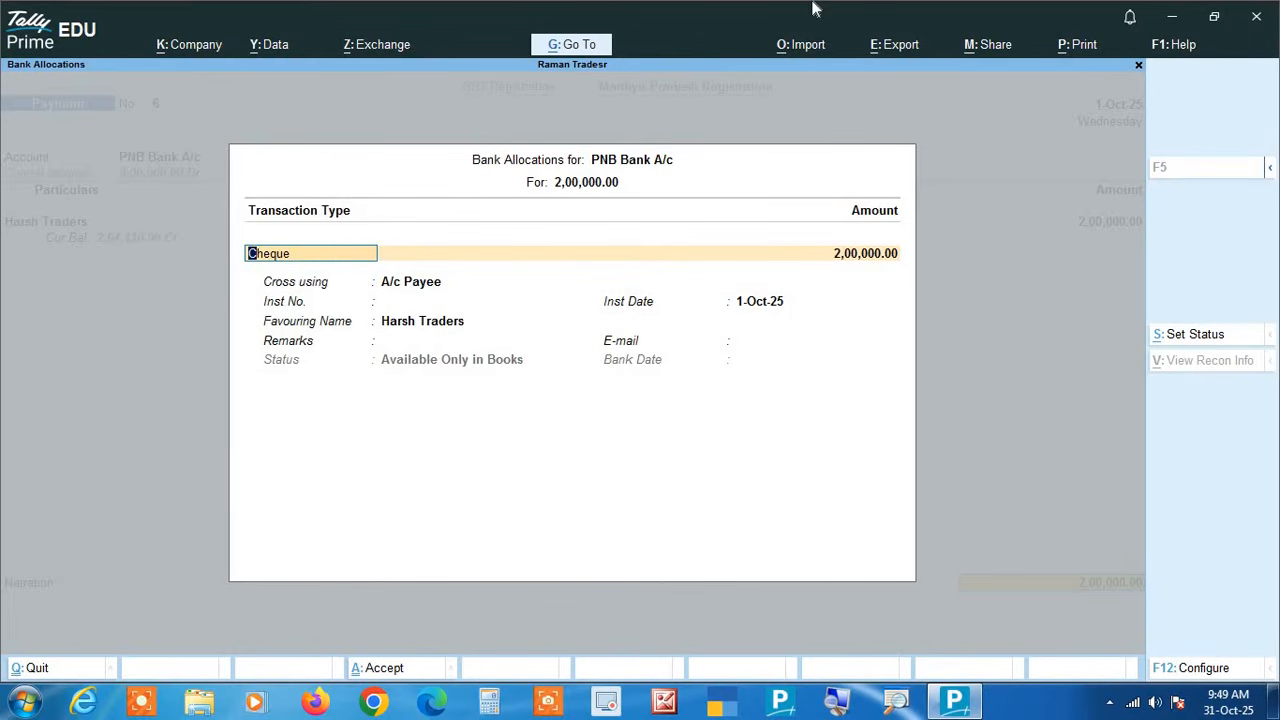
- Set the bank allocation's transaction type to e-Fund Transfer and keep the full payment amount
{"action": "key", "text": "BackSpace"}
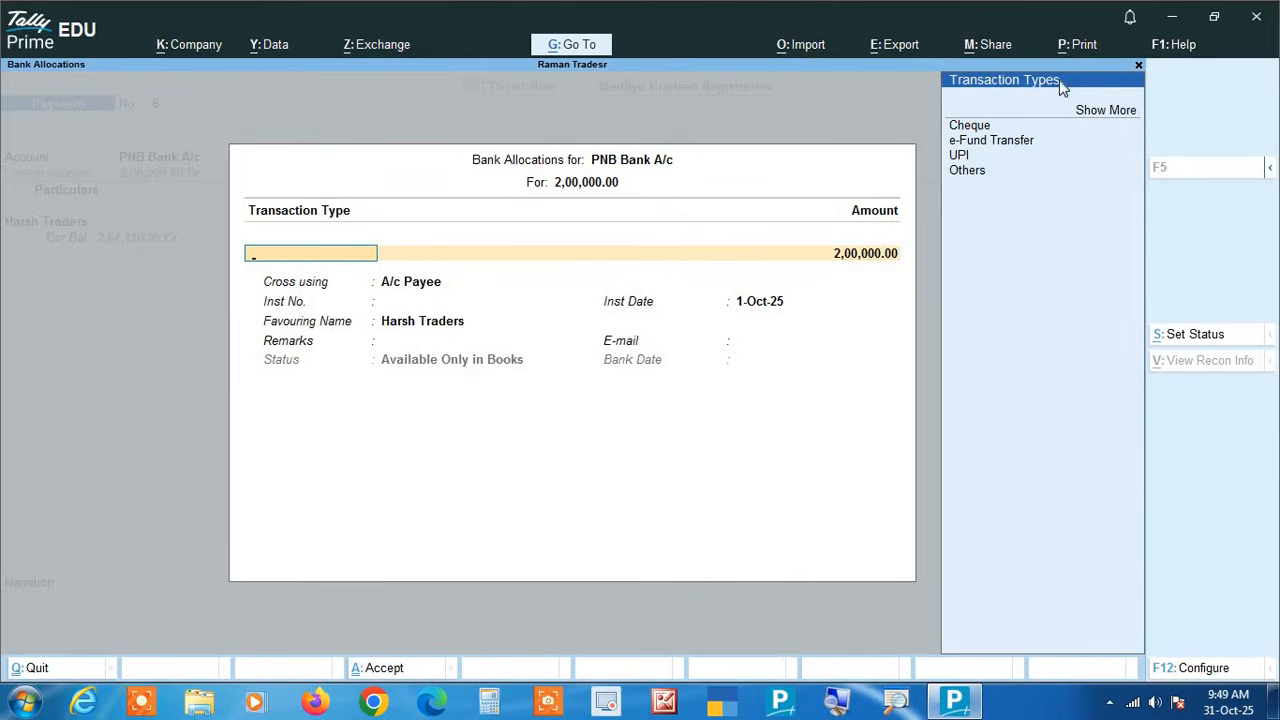
{"action": "key", "text": "Down"}
{"action": "key", "text": "Down"}
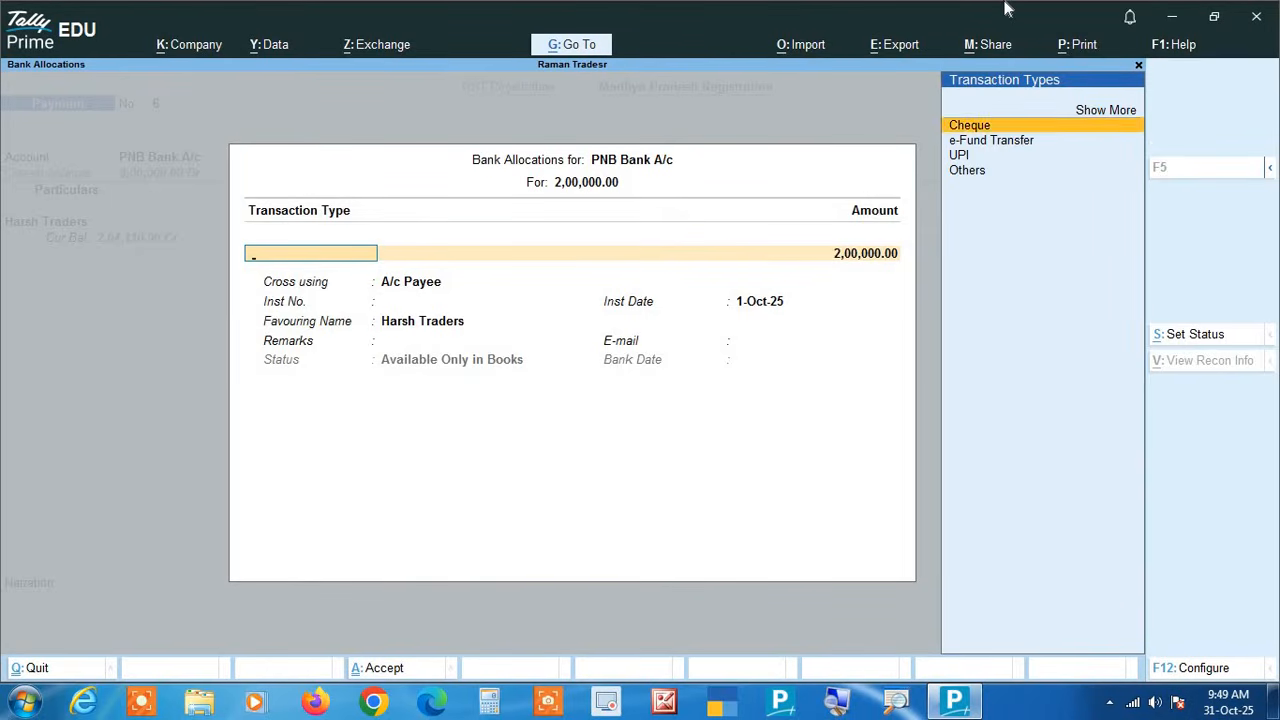
{"action": "key", "text": "Down"}
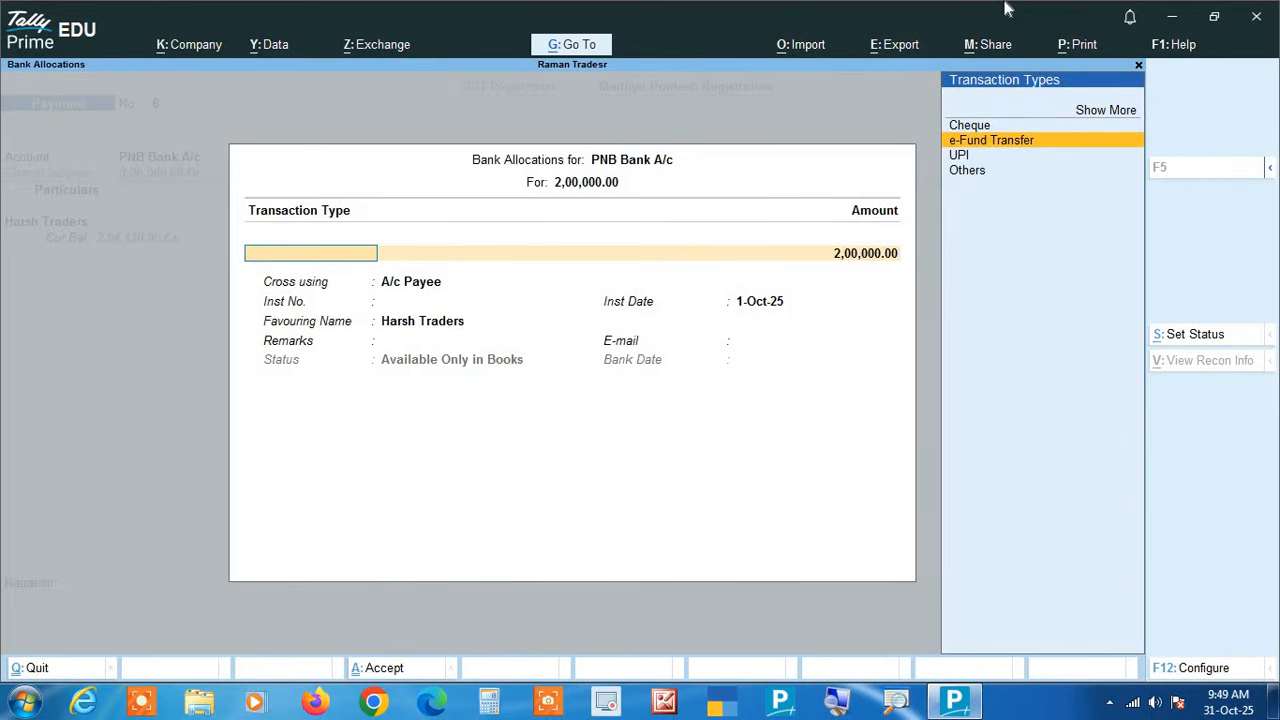
{"action": "key", "text": "Return"}
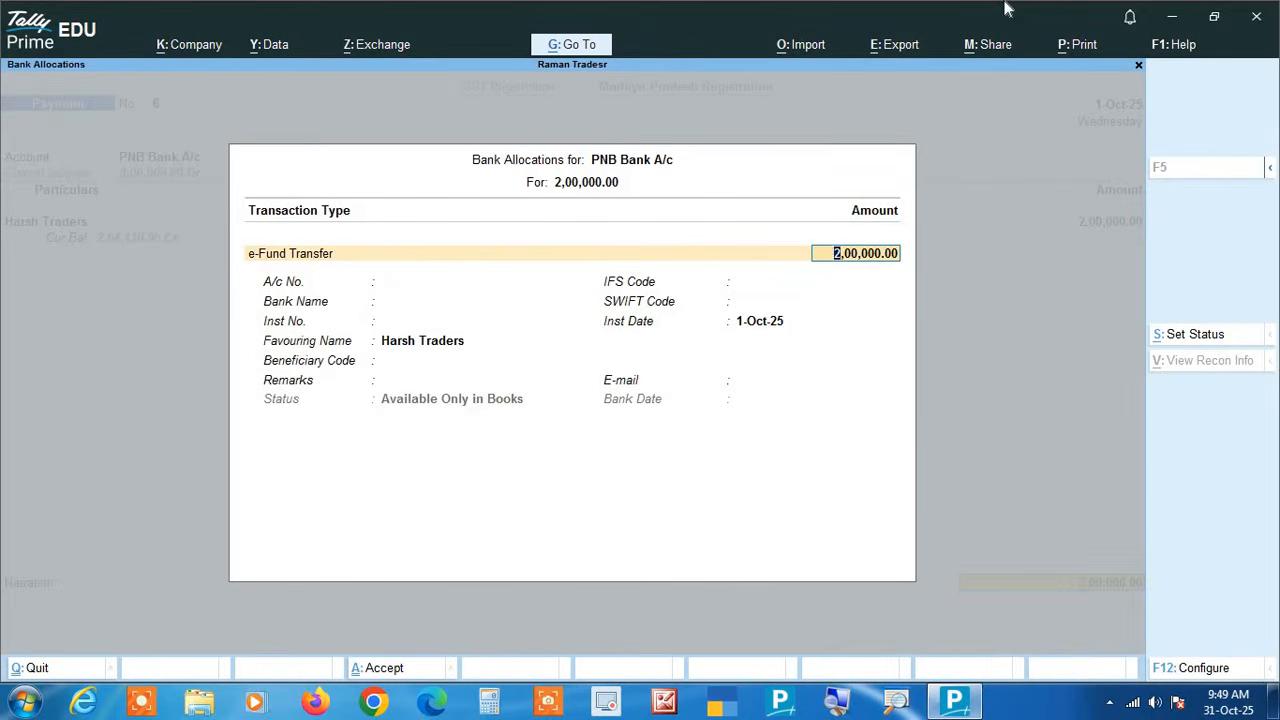
{"action": "key", "text": "Return"}
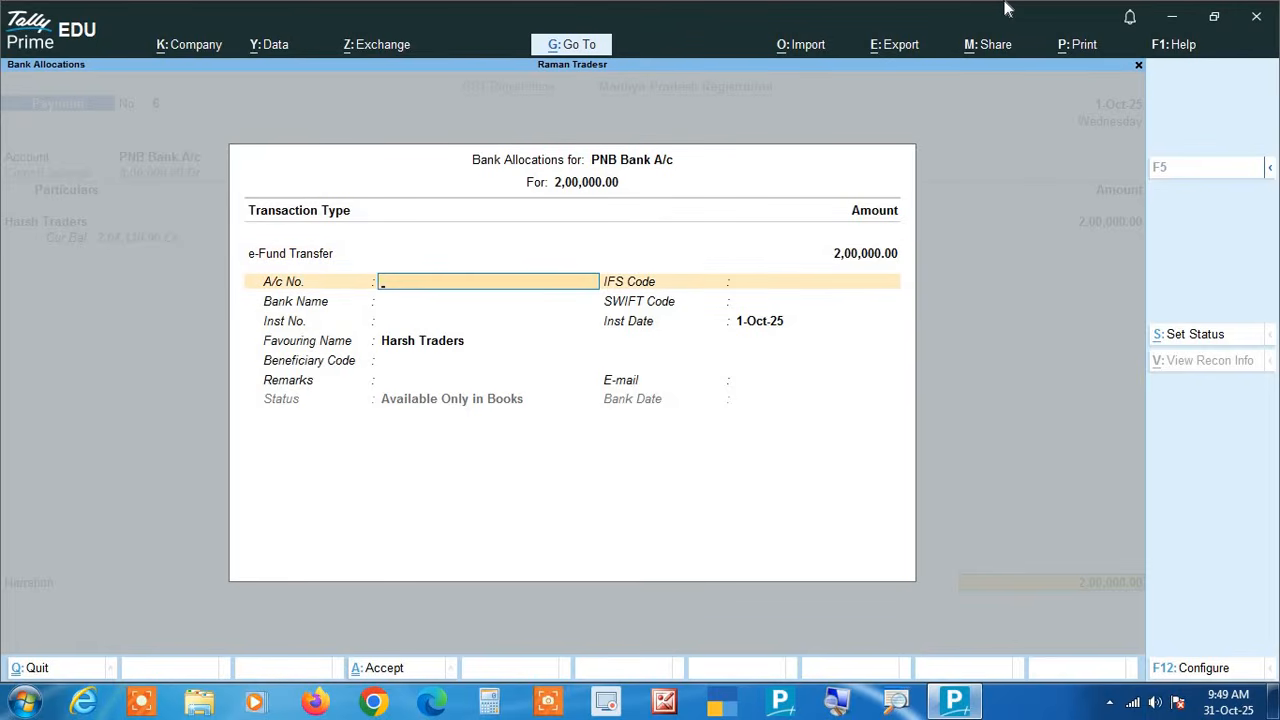
- Leave the account, IFS and SWIFT fields blank, set the bank name to Not Applicable, and enter instrument number 102032 dated 1-Oct-25
{"action": "key", "text": "Return"}
{"action": "key", "text": "Return"}
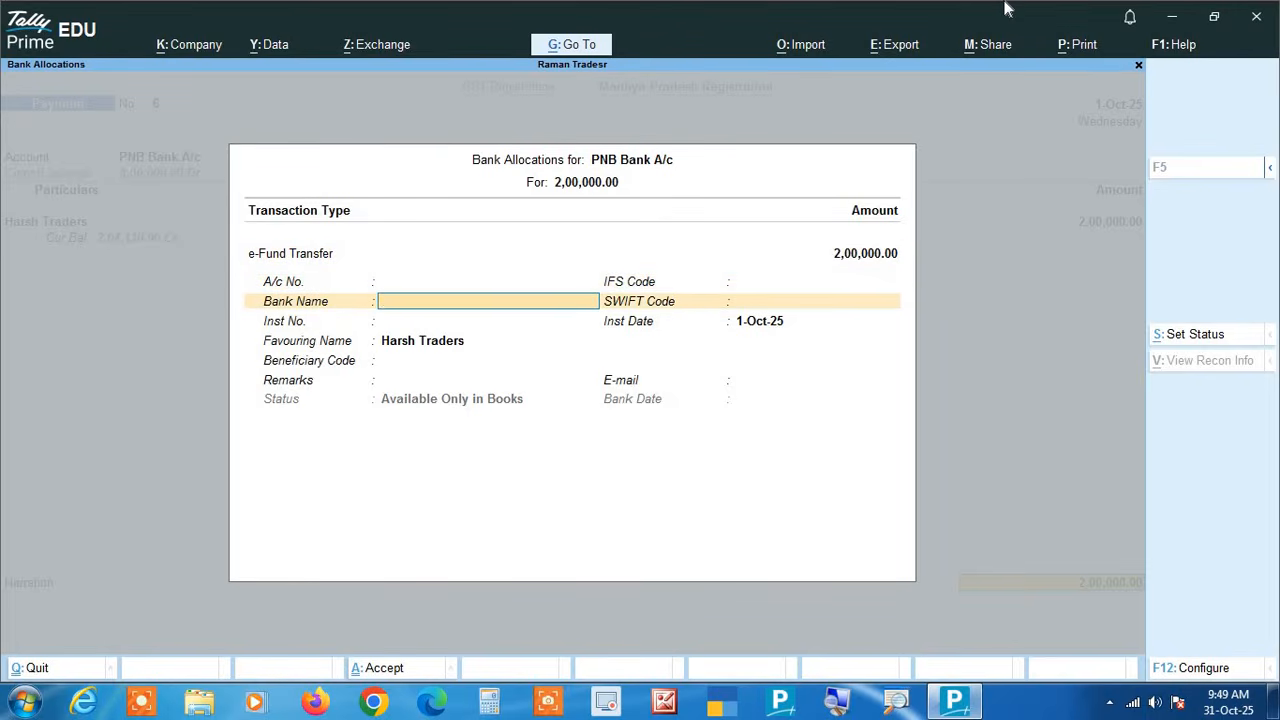
{"action": "key", "text": "Return"}
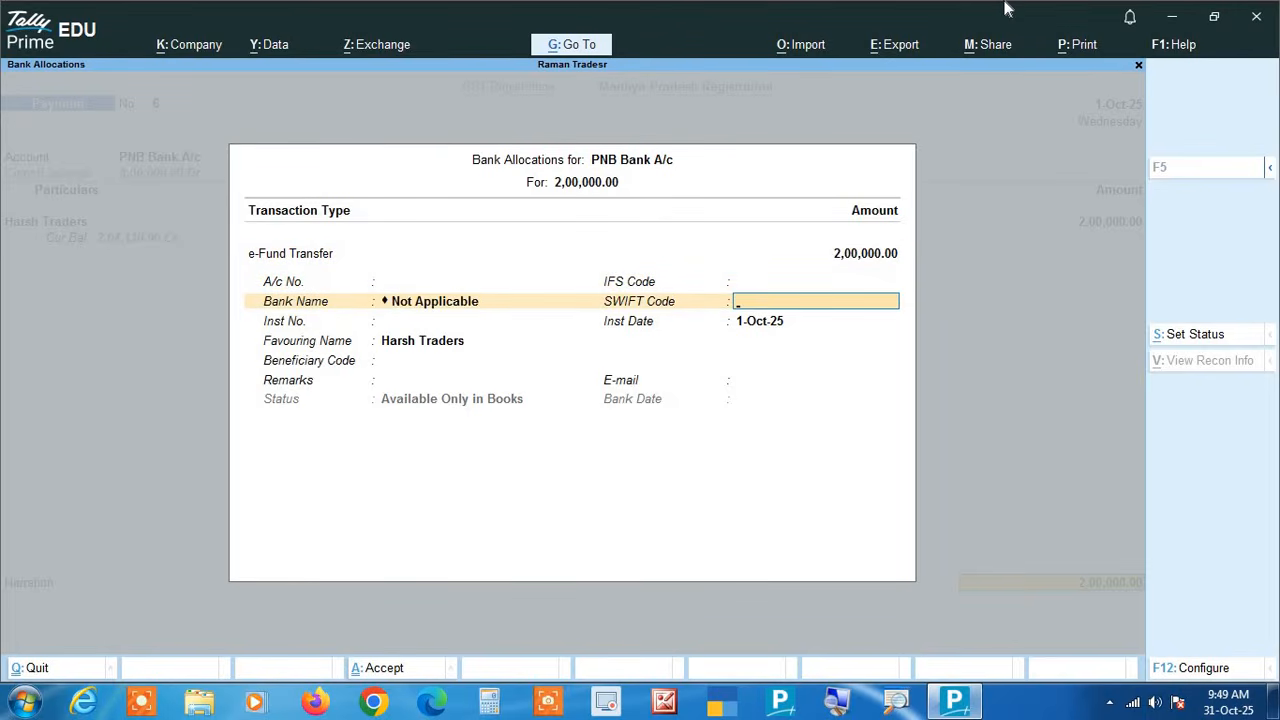
{"action": "key", "text": "Return"}
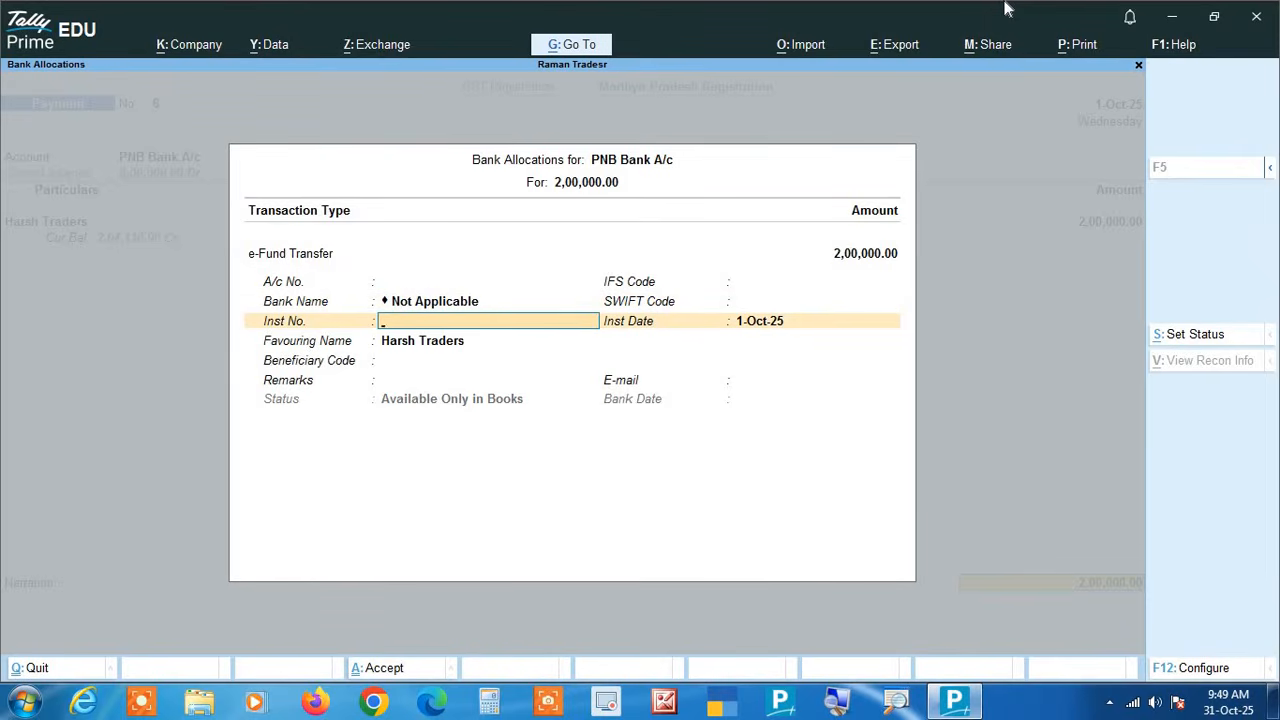
{"action": "type", "text": "102032"}
{"action": "key", "text": "Return"}
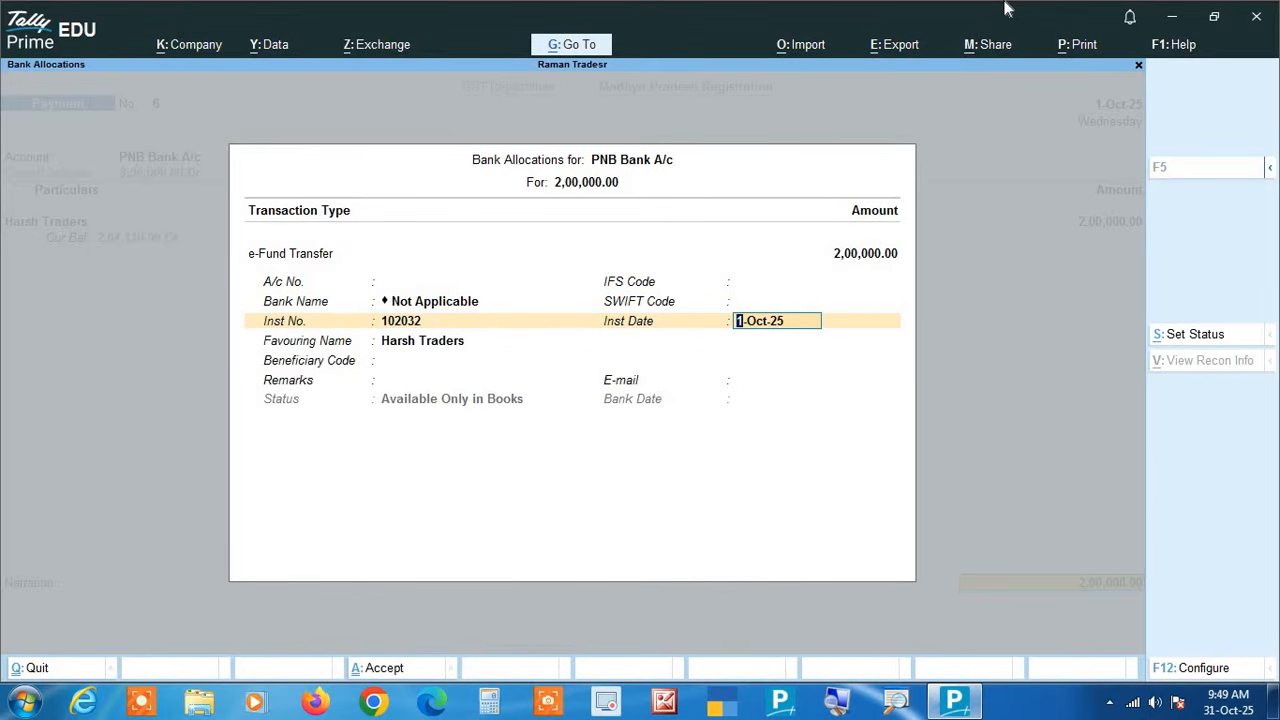
{"action": "key", "text": "Return"}
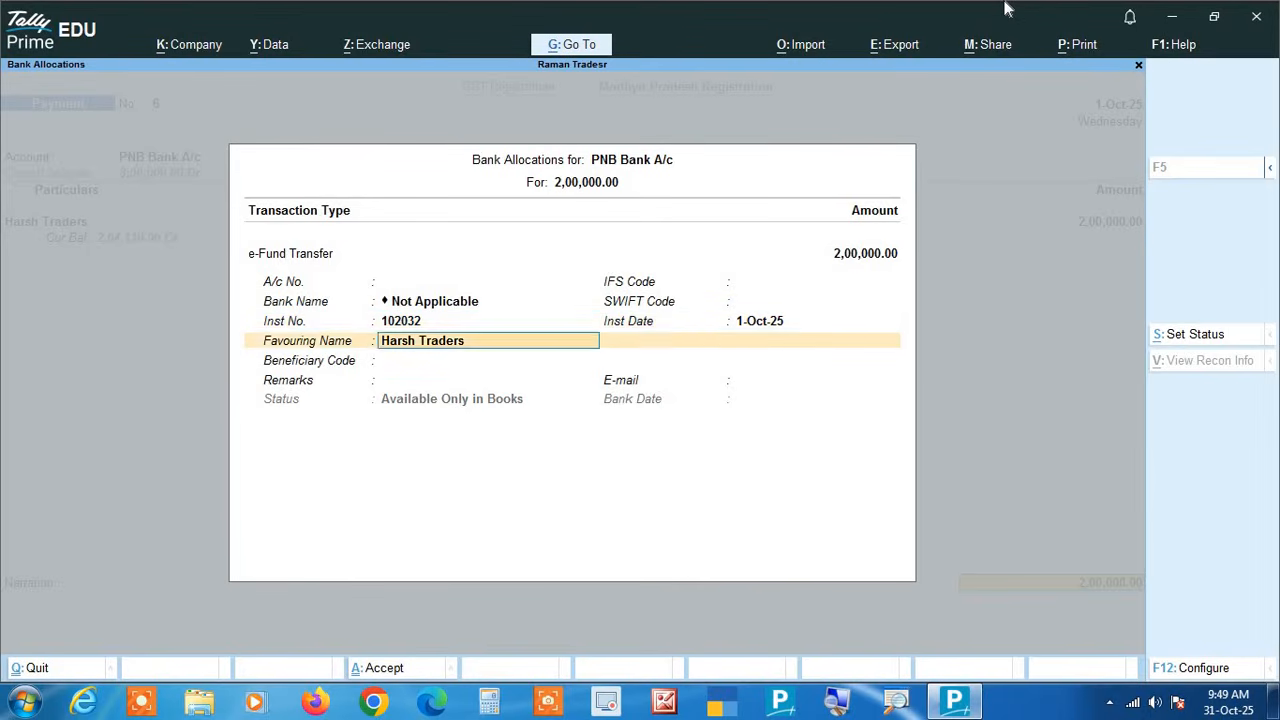
- Keep Harsh Traders as the favouring name, leave the remaining allocation fields blank, and save the payment voucher
{"action": "key", "text": "Return"}
{"action": "key", "text": "Return"}
{"action": "key", "text": "Return"}
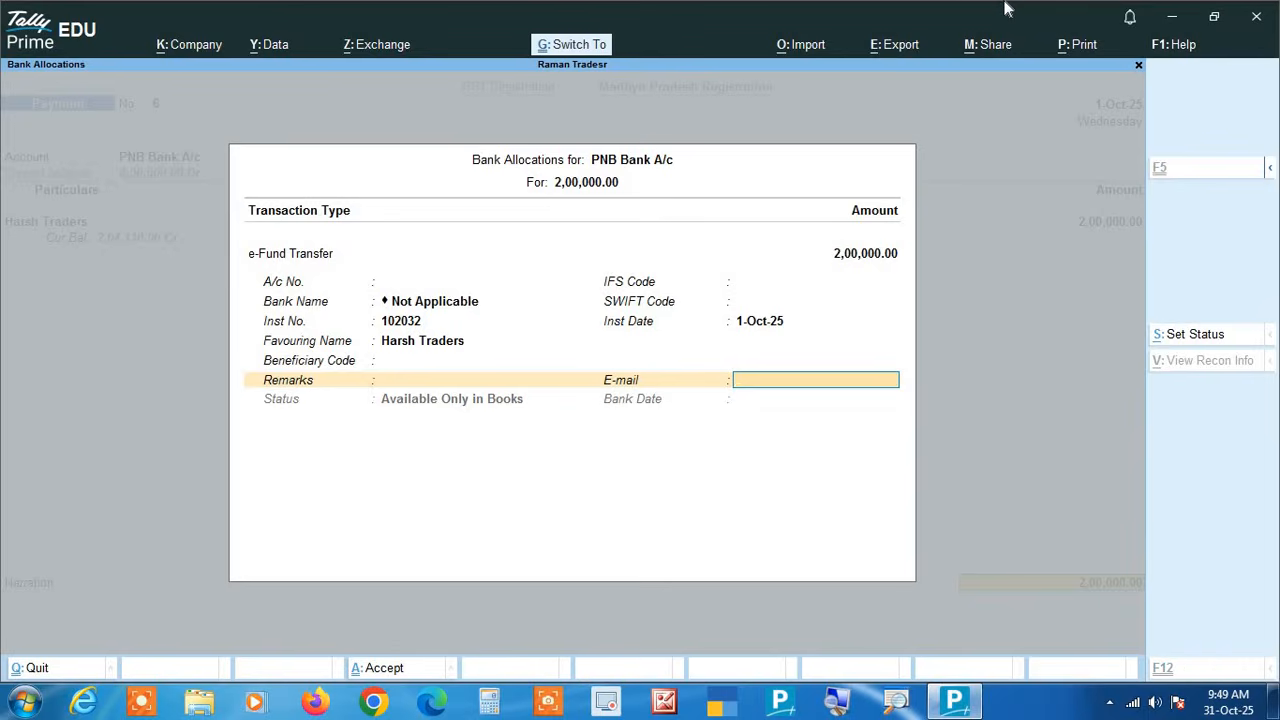
{"action": "key", "text": "ctrl+a"}
{"action": "key", "text": "Return"}
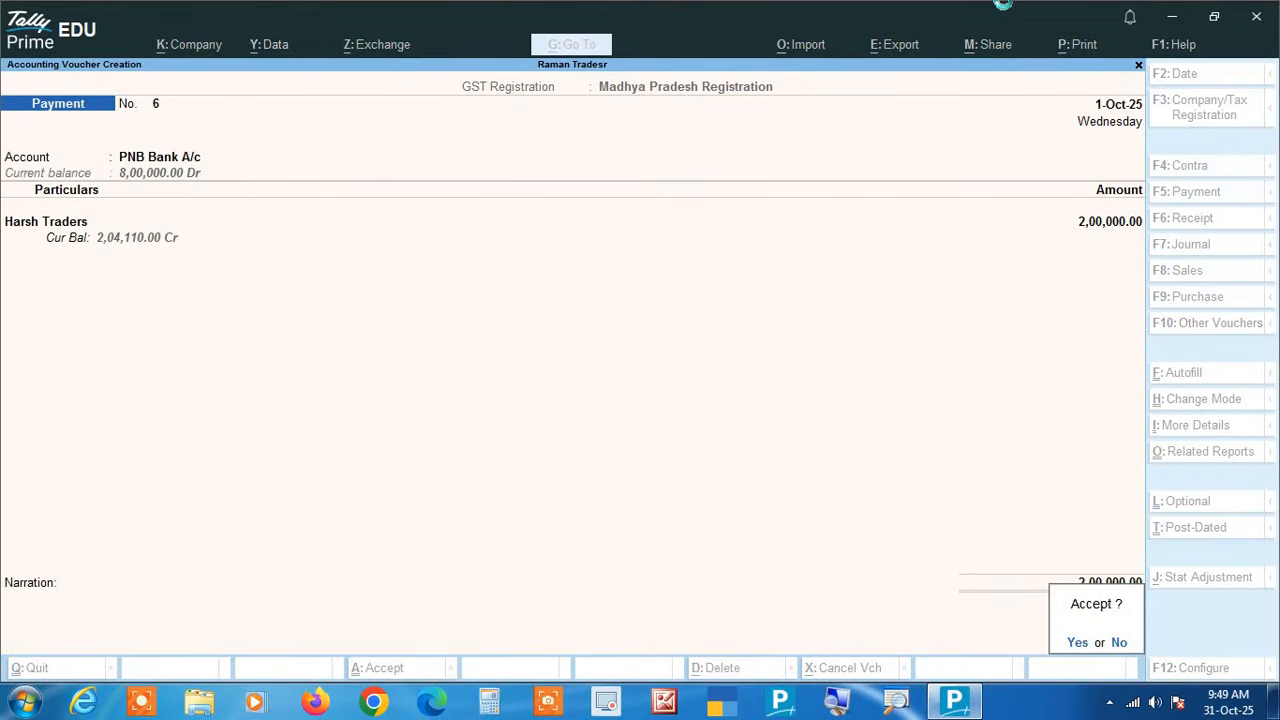
{"action": "key", "text": "y"}
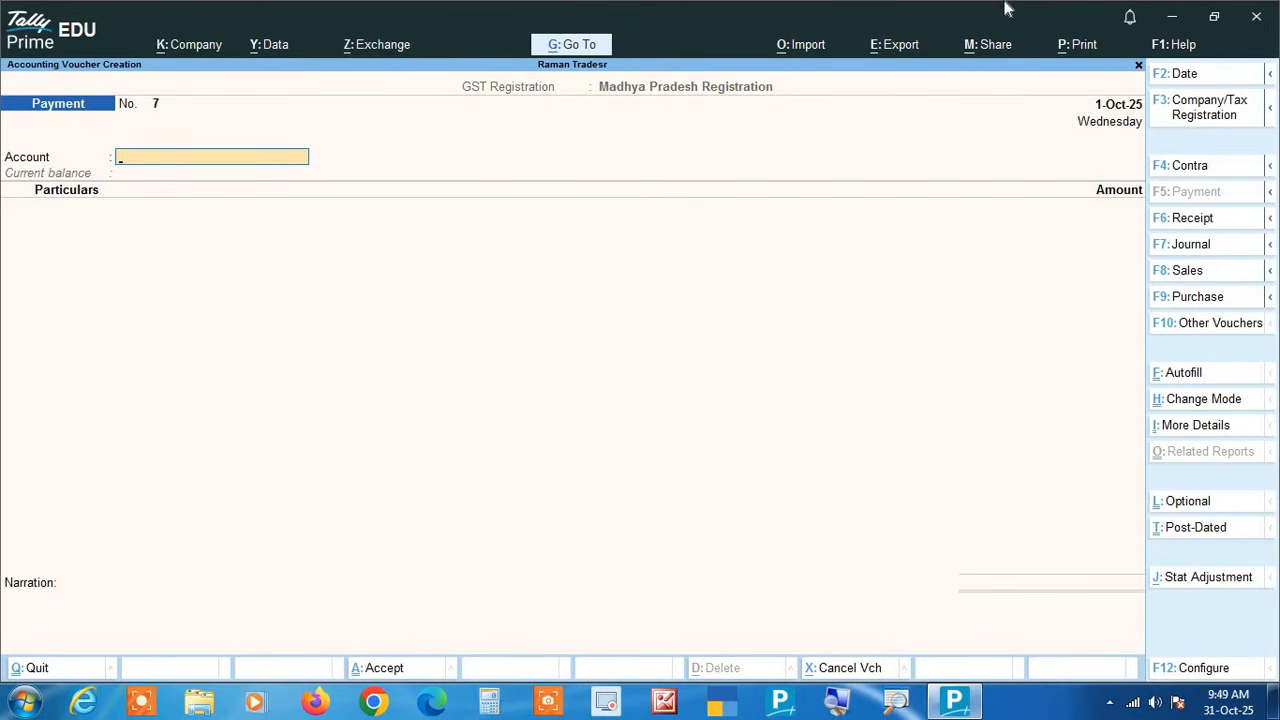
- Start a receipt voucher dated 2-Oct-25 with PNB Bank A/c as the receiving account
{"action": "key", "text": "F6"}
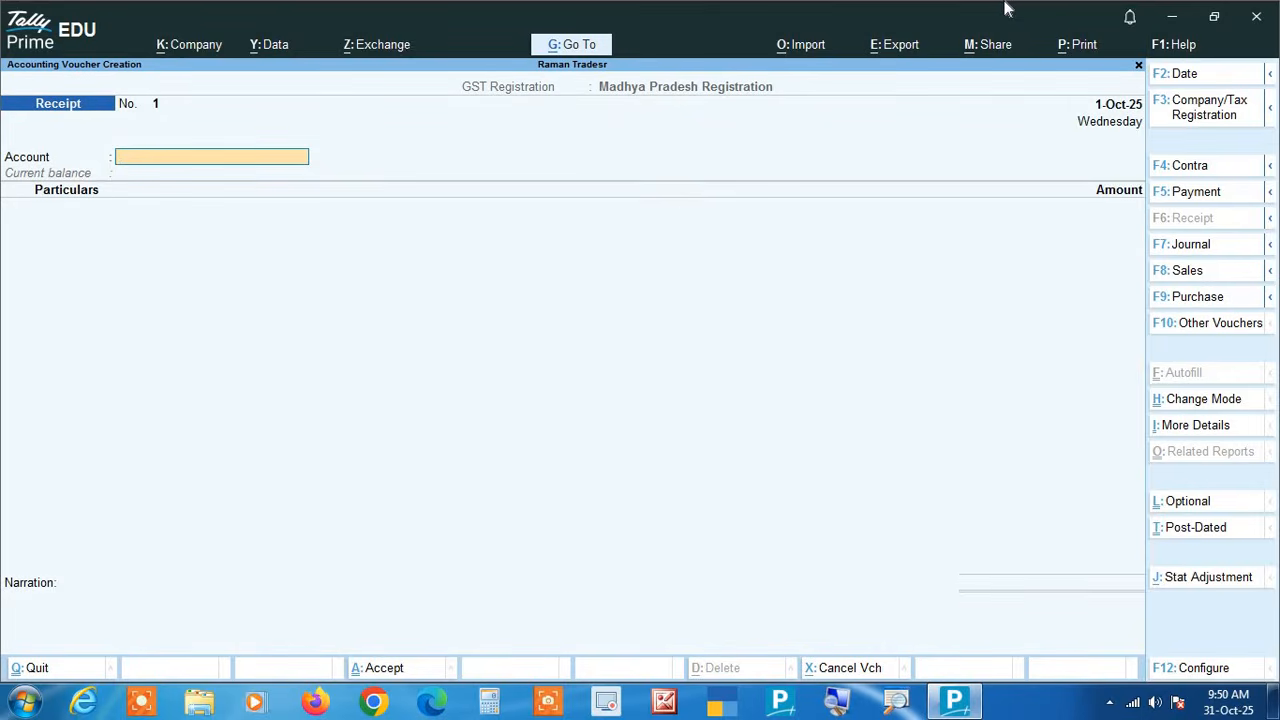
{"action": "key", "text": "F2"}
{"action": "type", "text": "Pn"}
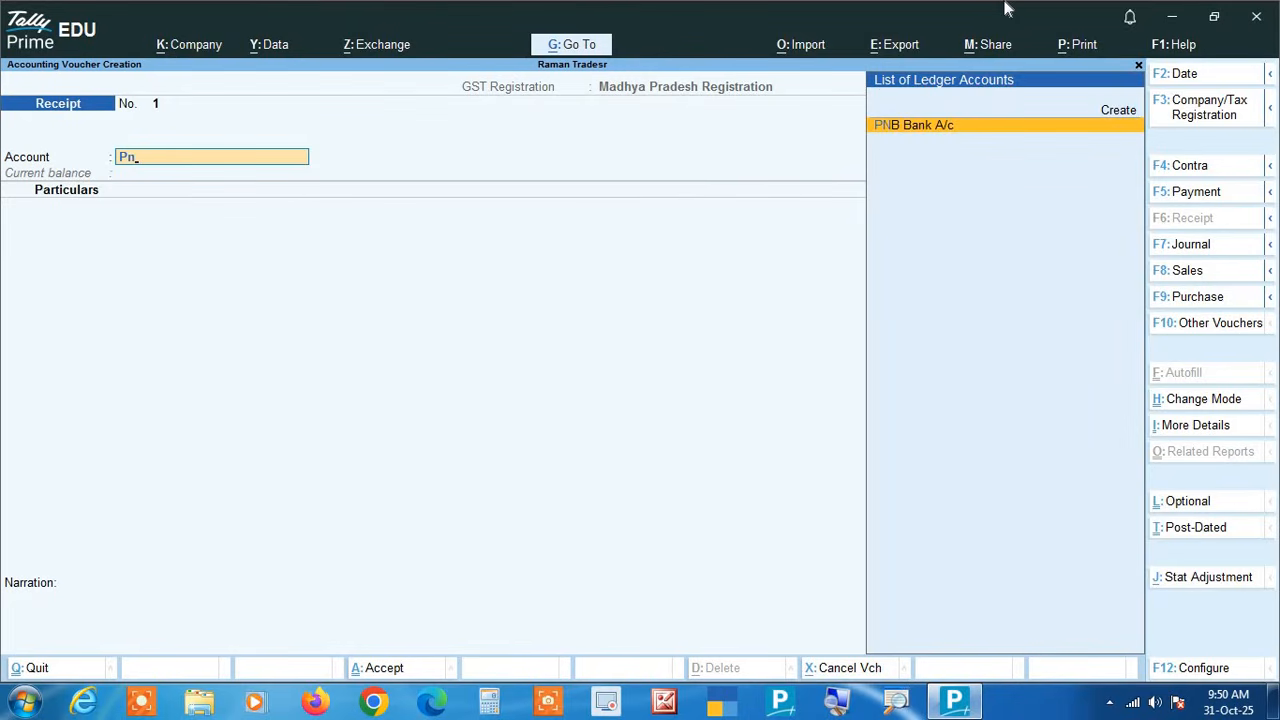
{"action": "key", "text": "Return"}
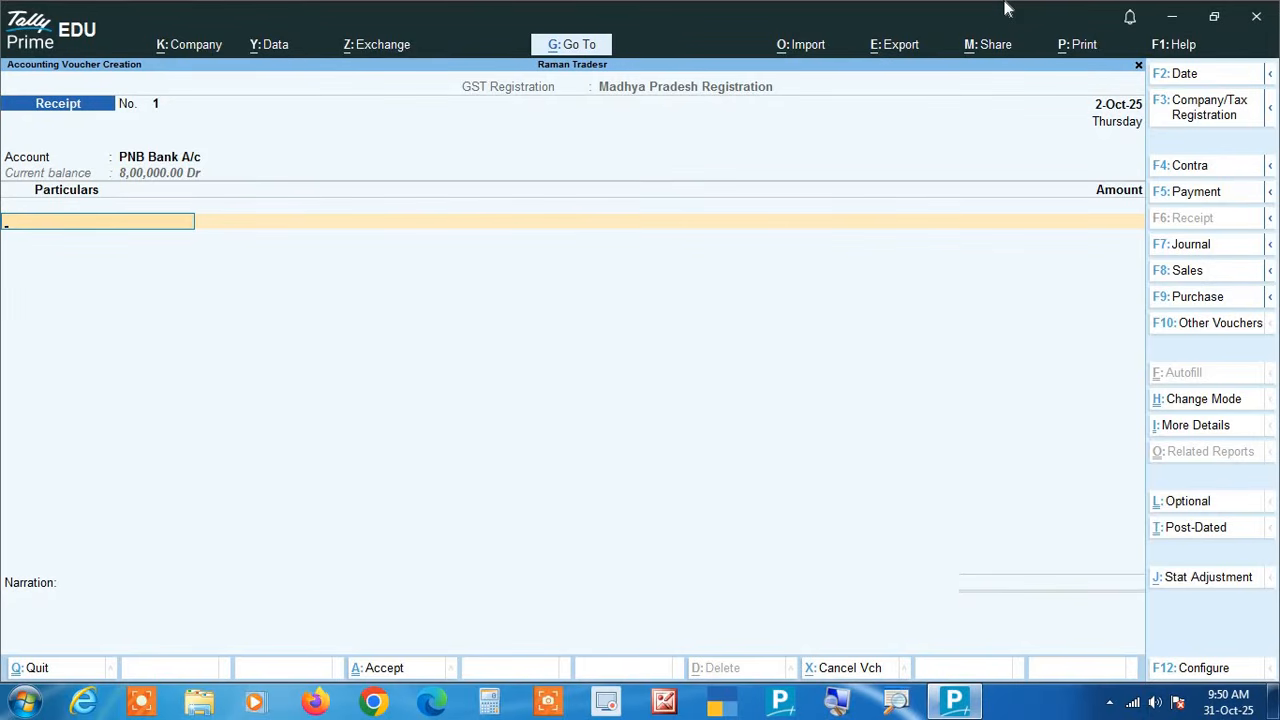
- Add Sanjay Traders as the receipt's ledger for 1,50,000 and proceed to the bank allocation
{"action": "type", "text": "Sanj"}
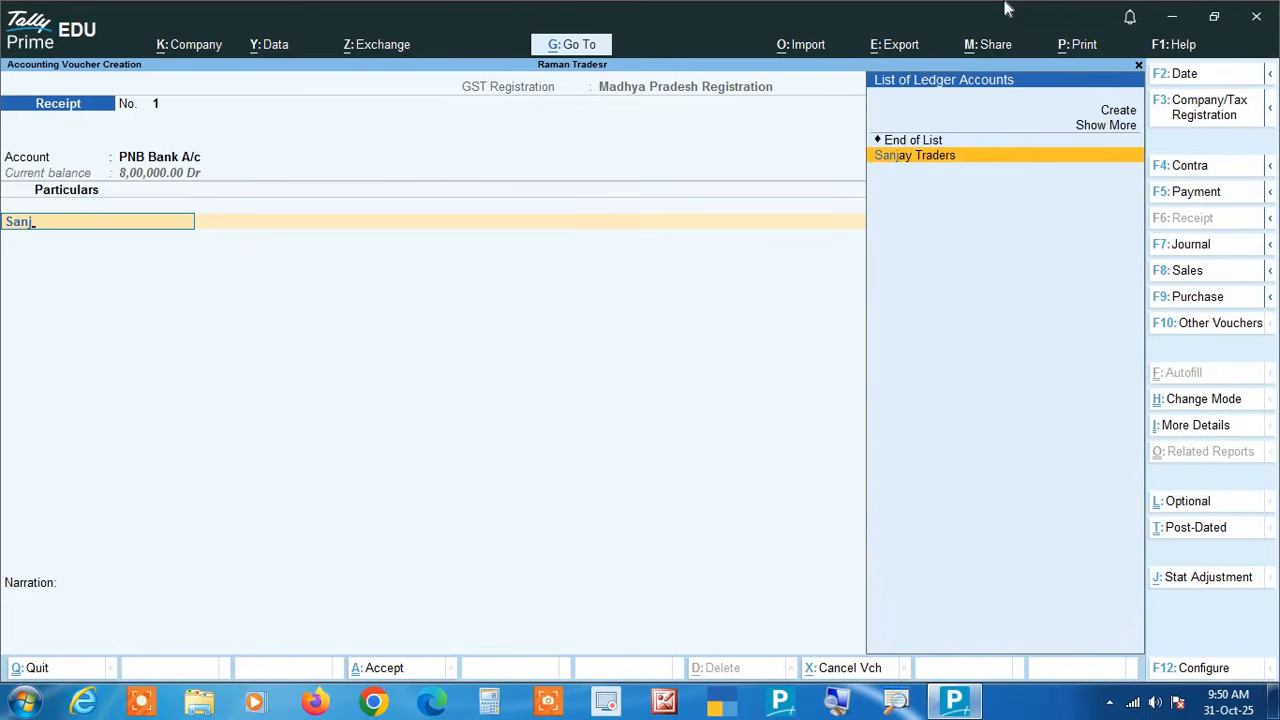
{"action": "key", "text": "Return"}
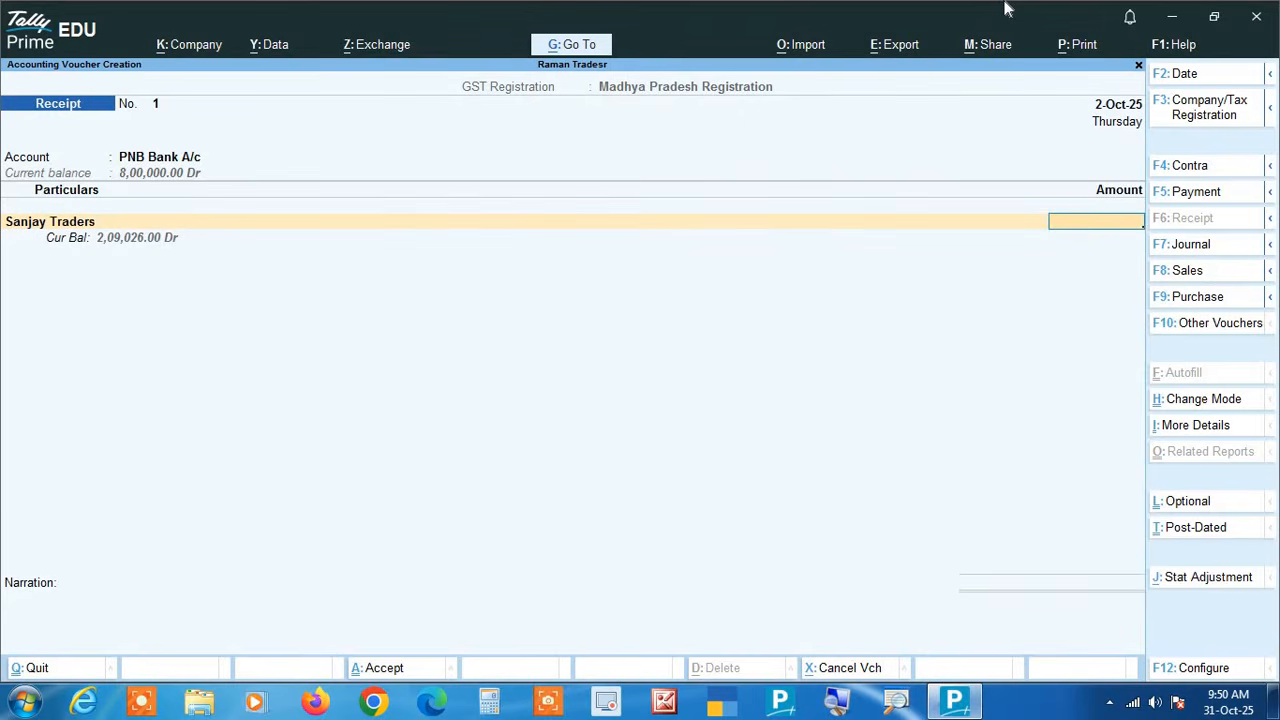
{"action": "type", "text": "150000"}
{"action": "key", "text": "Return"}
{"action": "key", "text": "Return"}
{"action": "key", "text": "Return"}
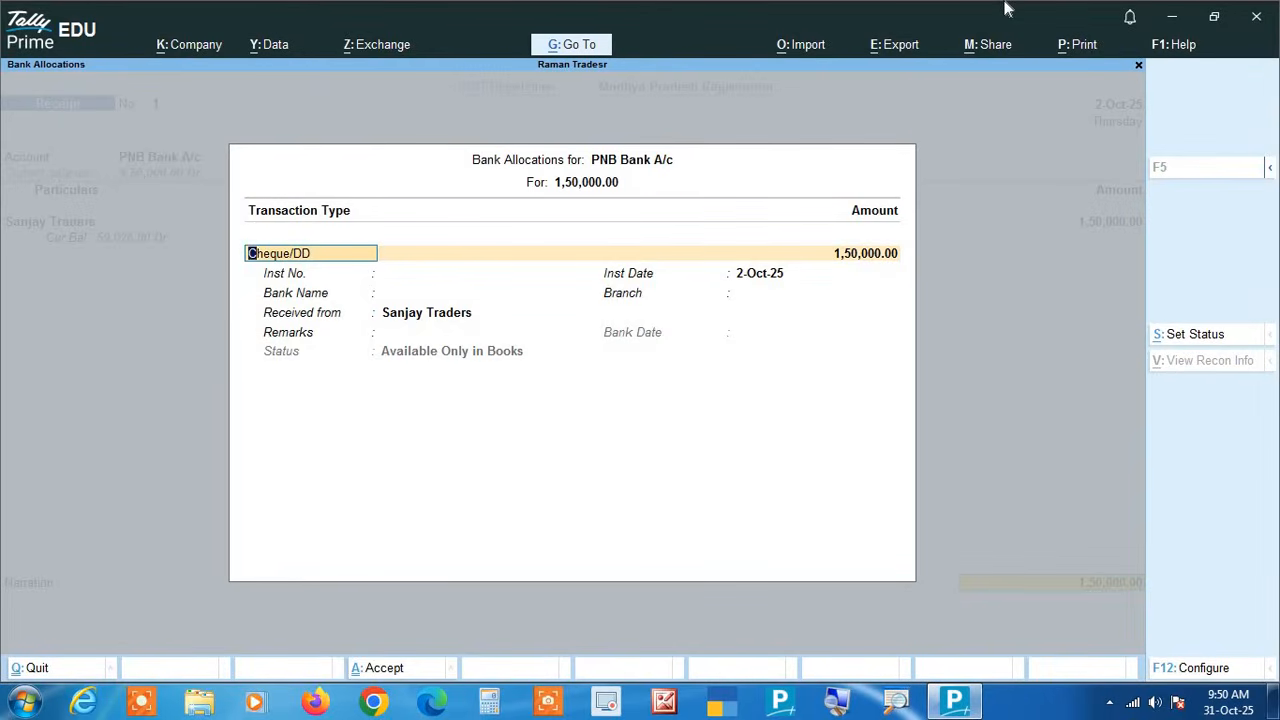
- Set the receipt's bank allocation to e-Fund Transfer for the full amount, with the bank name Not Applicable and the instrument number blank
{"action": "key", "text": "BackSpace"}
{"action": "key", "text": "Down"}
{"action": "key", "text": "Down"}
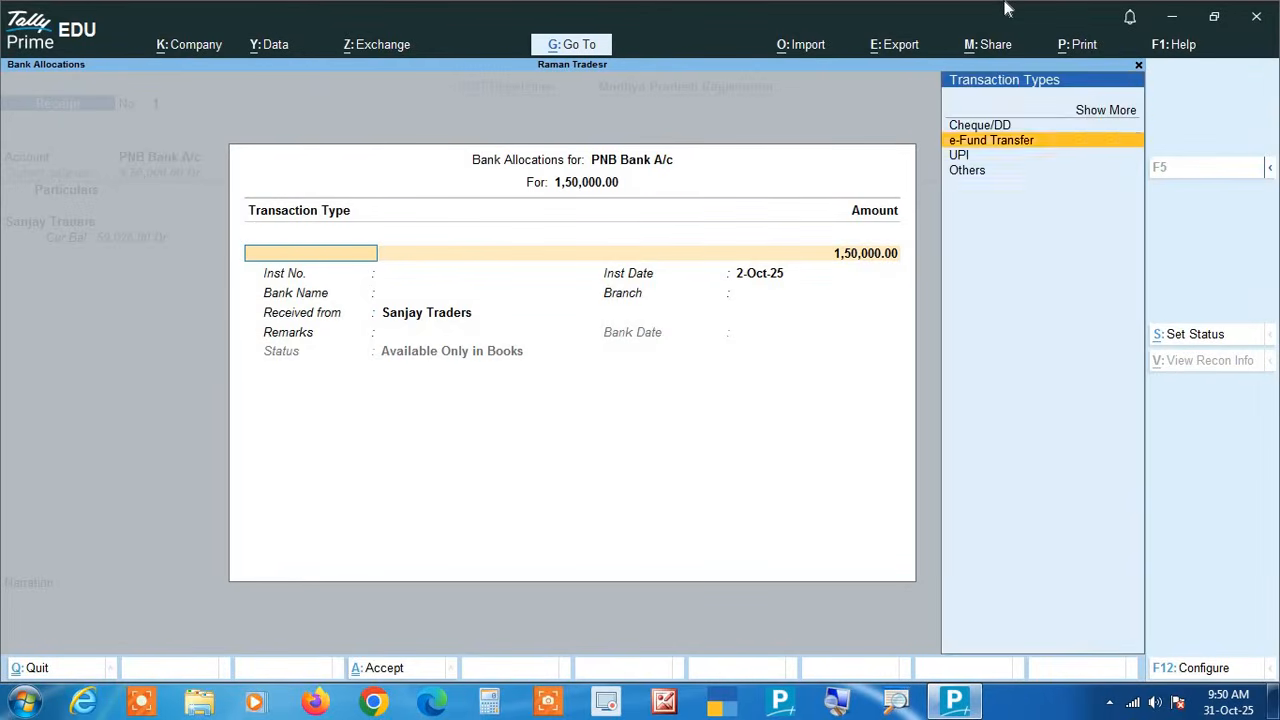
{"action": "key", "text": "Return"}
{"action": "key", "text": "Return"}
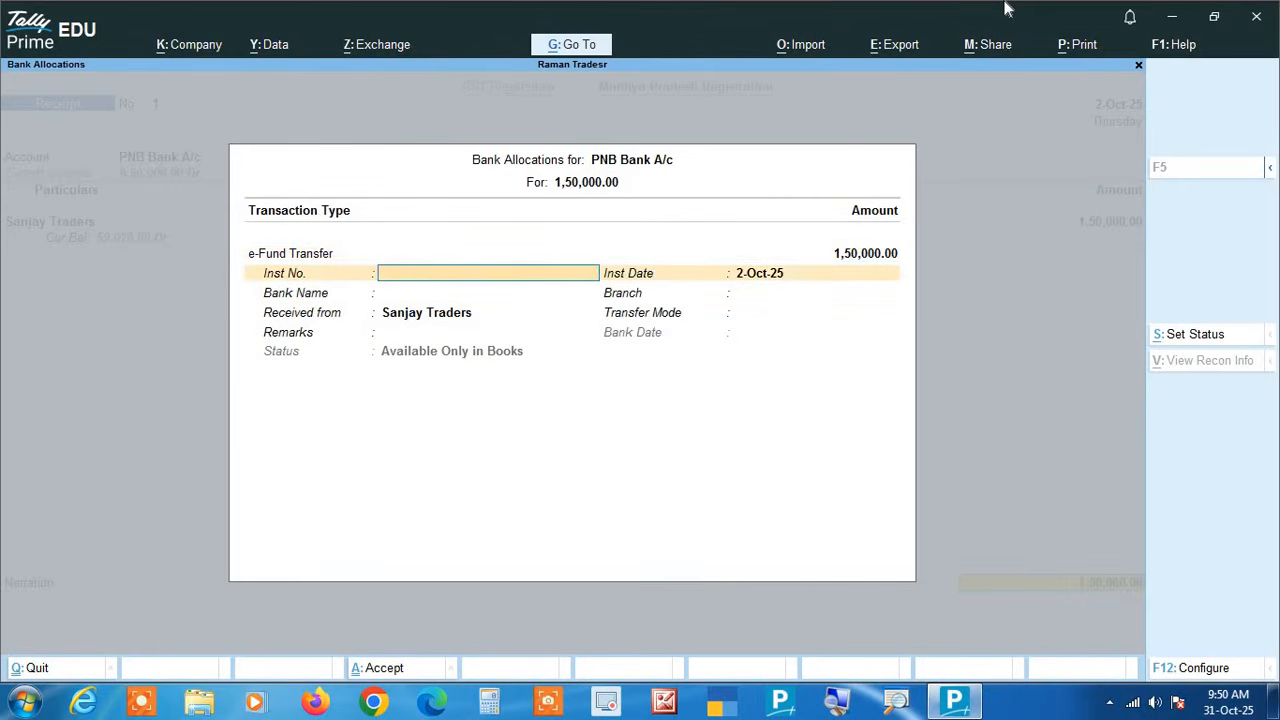
{"action": "key", "text": "Return"}
{"action": "key", "text": "Return"}
{"action": "key", "text": "Return"}
{"action": "key", "text": "Return"}
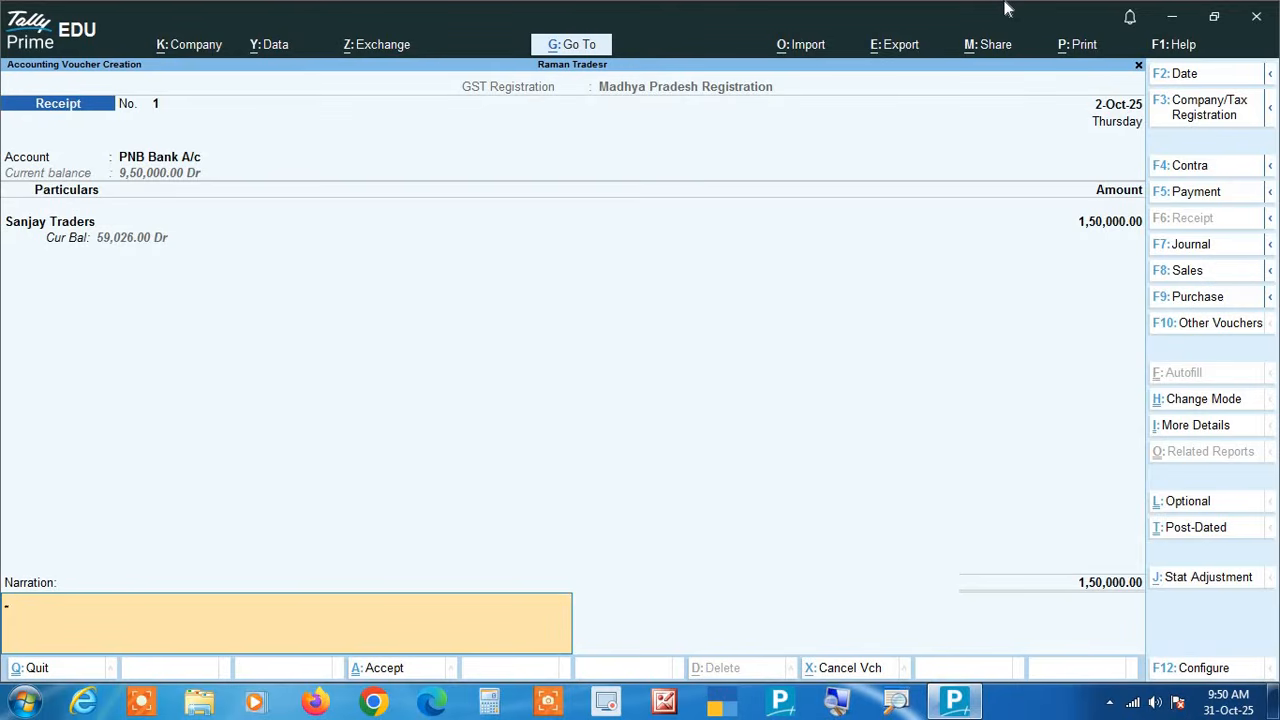
- Reopen the receipt's bank allocation to enter instrument number 001637 with the date 2-Oct-25, and save the voucher
{"action": "key", "text": "BackSpace"}
{"action": "key", "text": "BackSpace"}
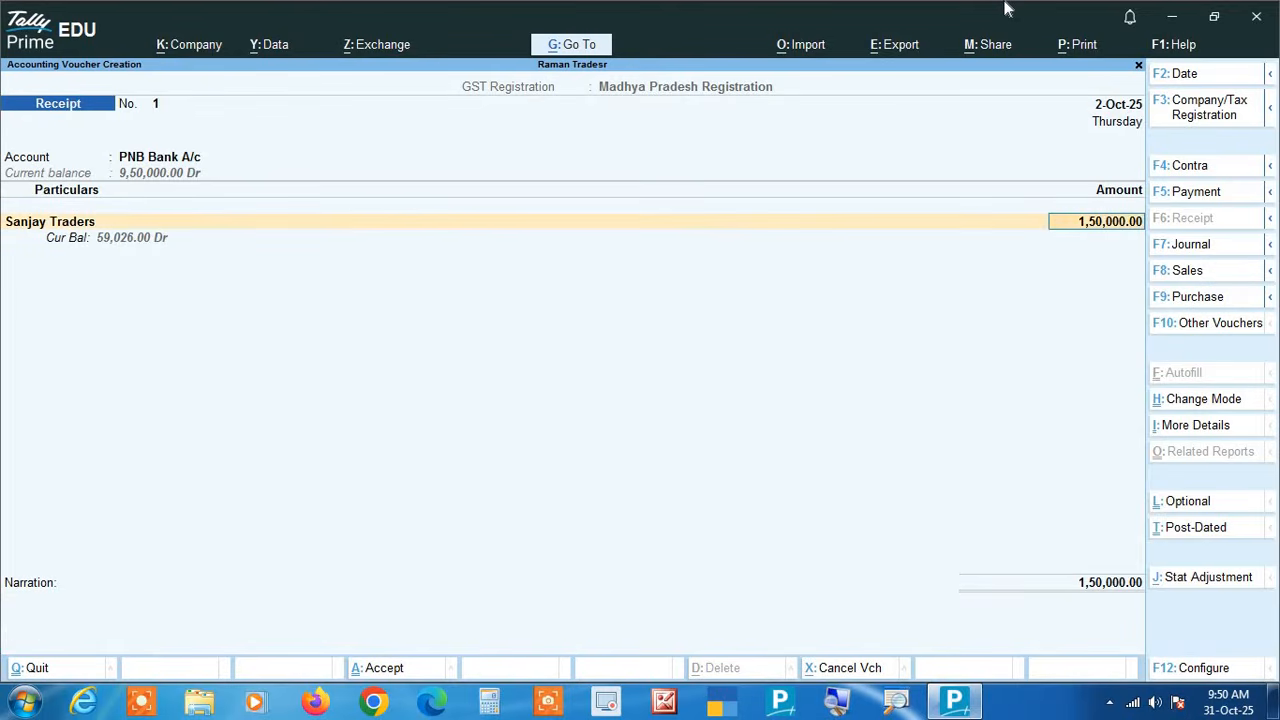
{"action": "key", "text": "Return"}
{"action": "key", "text": "Return"}
{"action": "key", "text": "Return"}
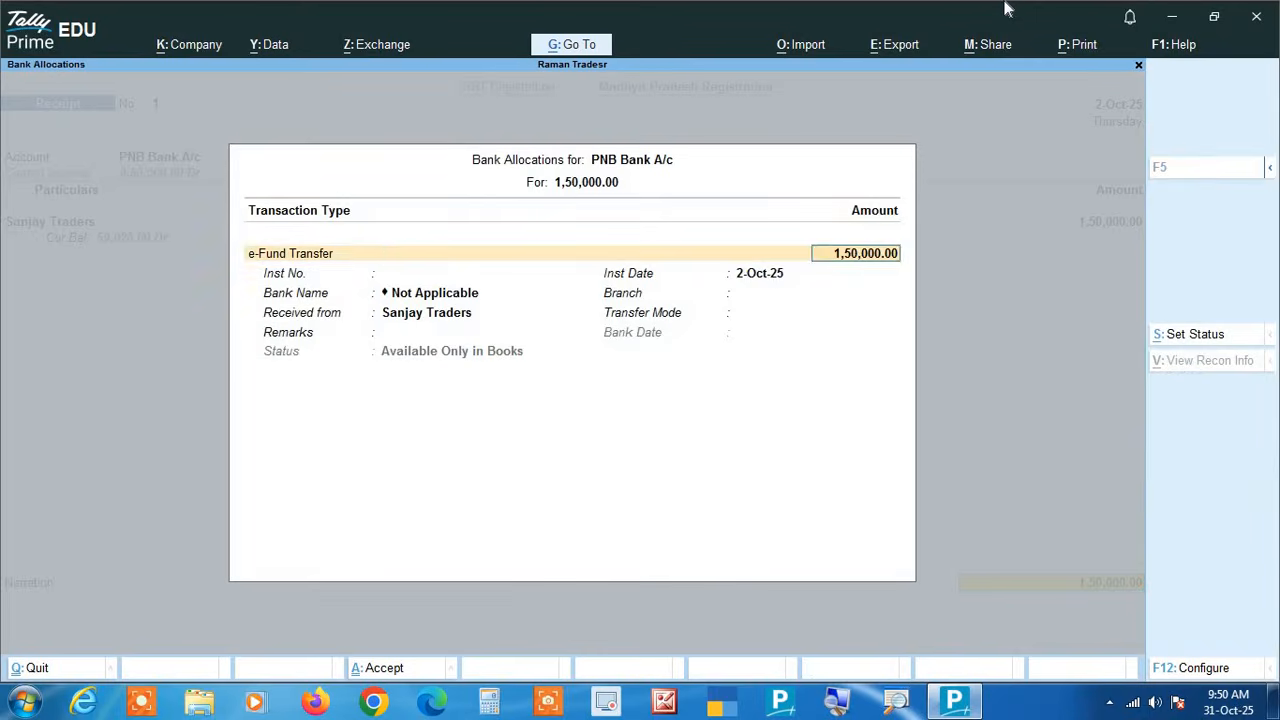
{"action": "key", "text": "Return"}
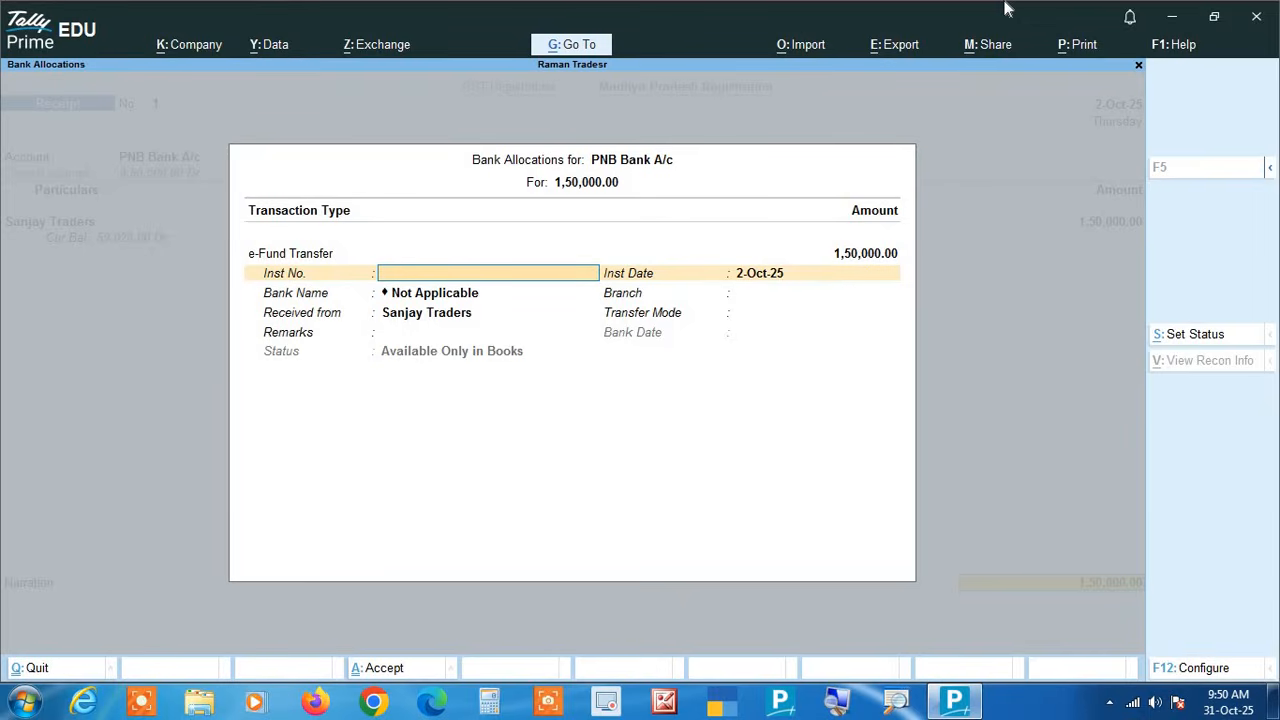
{"action": "type", "text": "001637"}
{"action": "key", "text": "Return"}
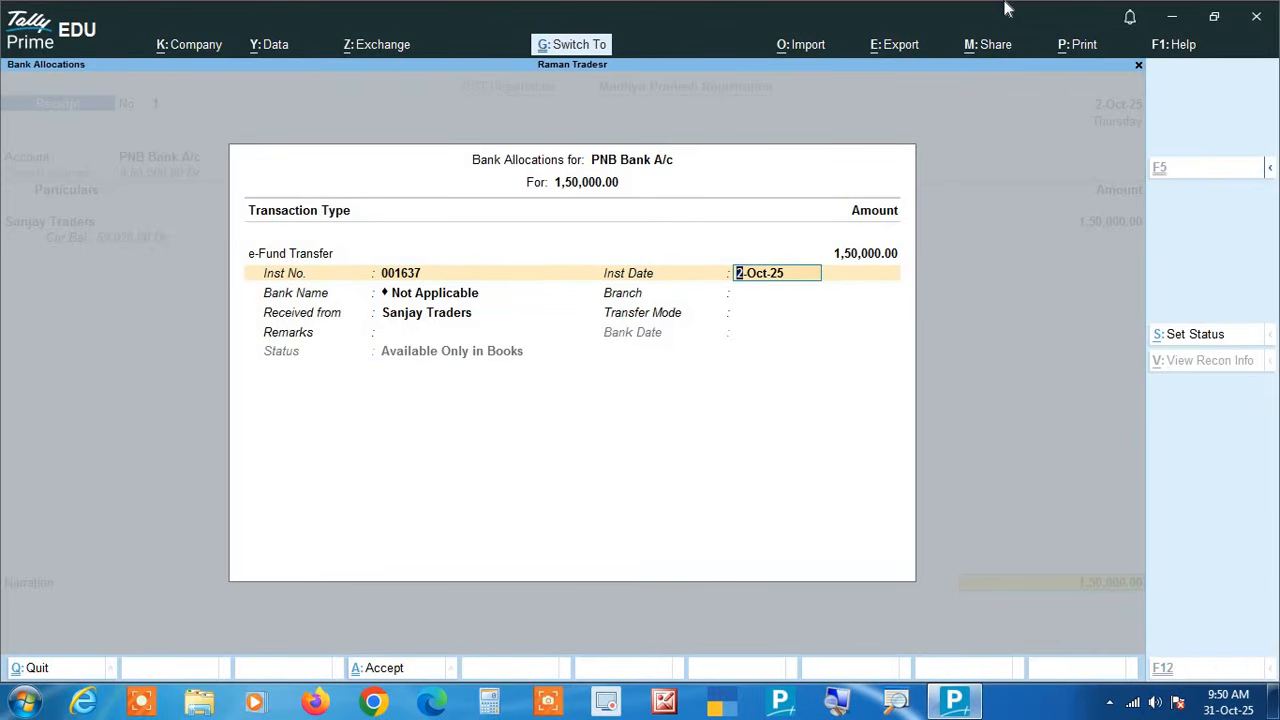
{"action": "key", "text": "ctrl+a"}
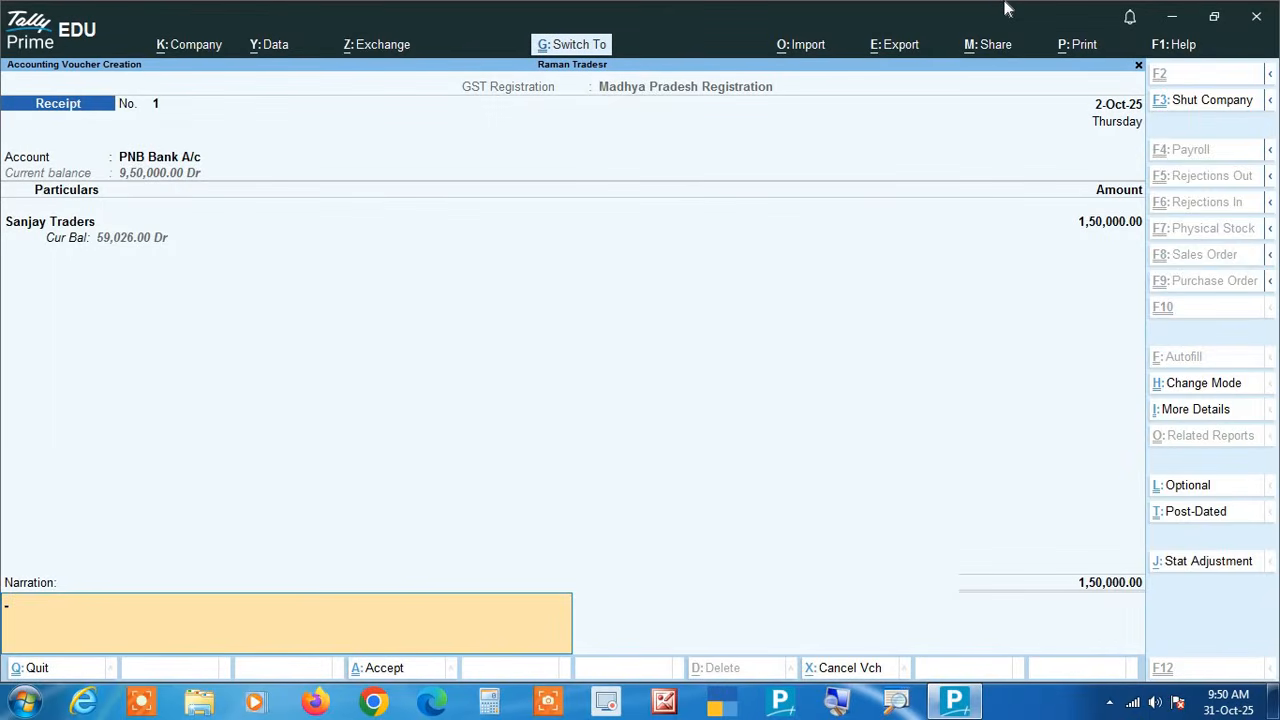
{"action": "key", "text": "ctrl+a"}
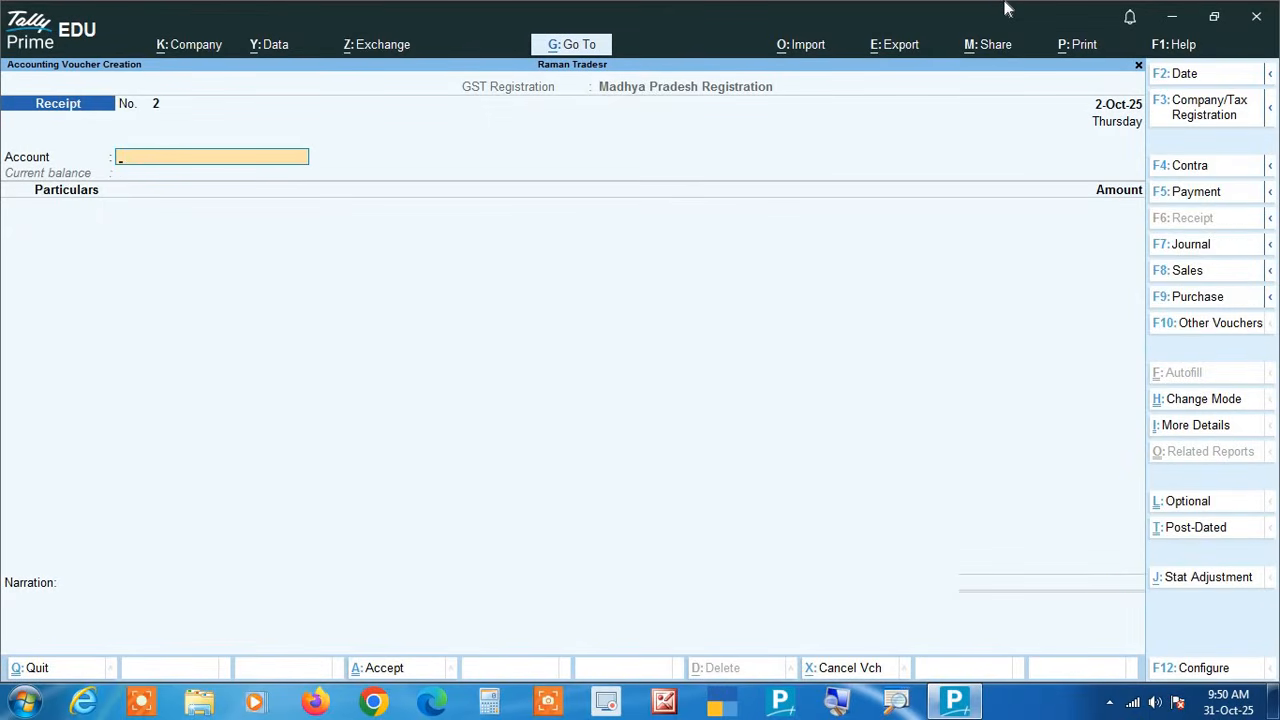
- Start a contra voucher with PNB Bank A/c as the account and Cash for 3,00,000, and proceed to its bank allocation
{"action": "key", "text": "F4"}
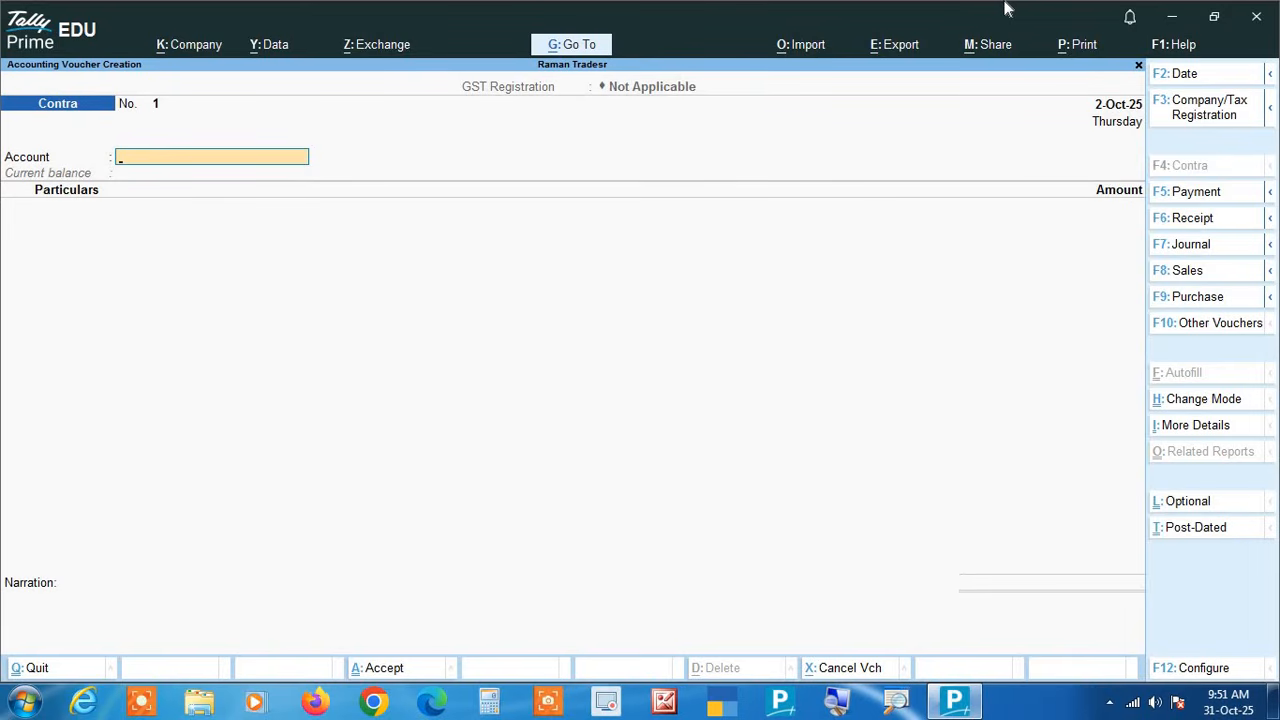
{"action": "type", "text": "Pn"}
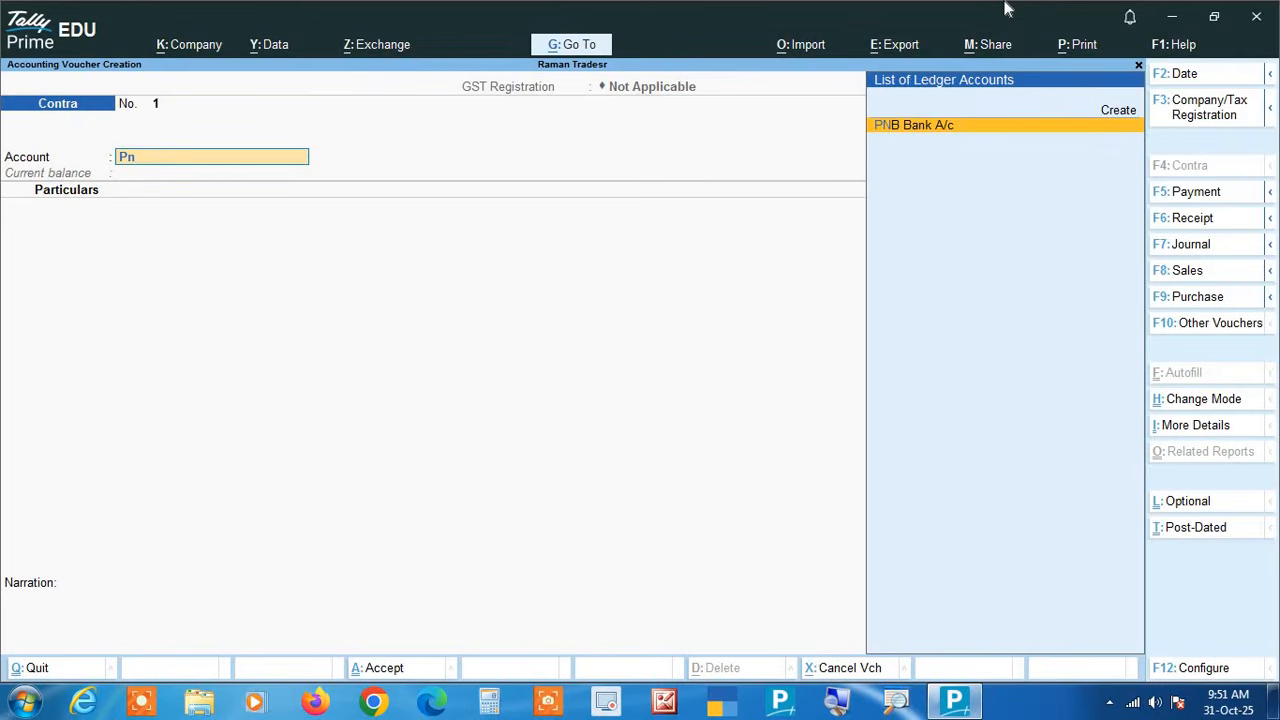
{"action": "key", "text": "Return"}
{"action": "type", "text": "Cas"}
{"action": "key", "text": "Return"}
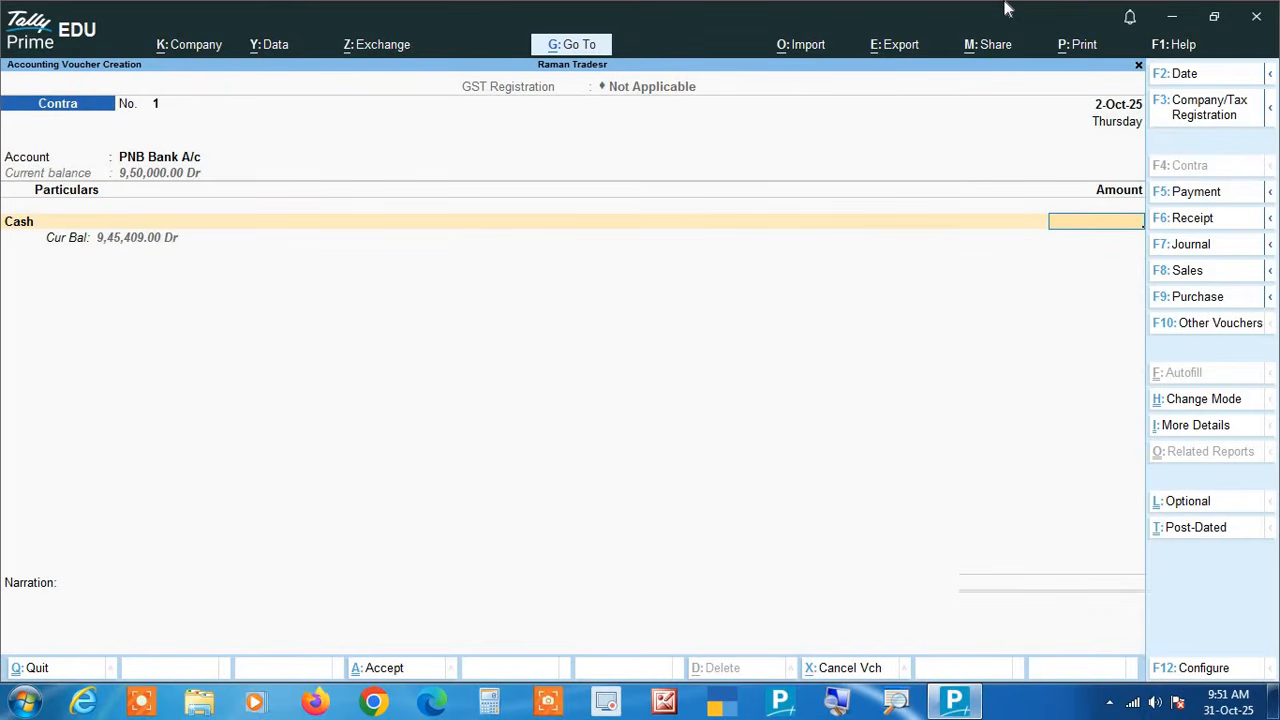
{"action": "type", "text": "300000"}
{"action": "key", "text": "Return"}
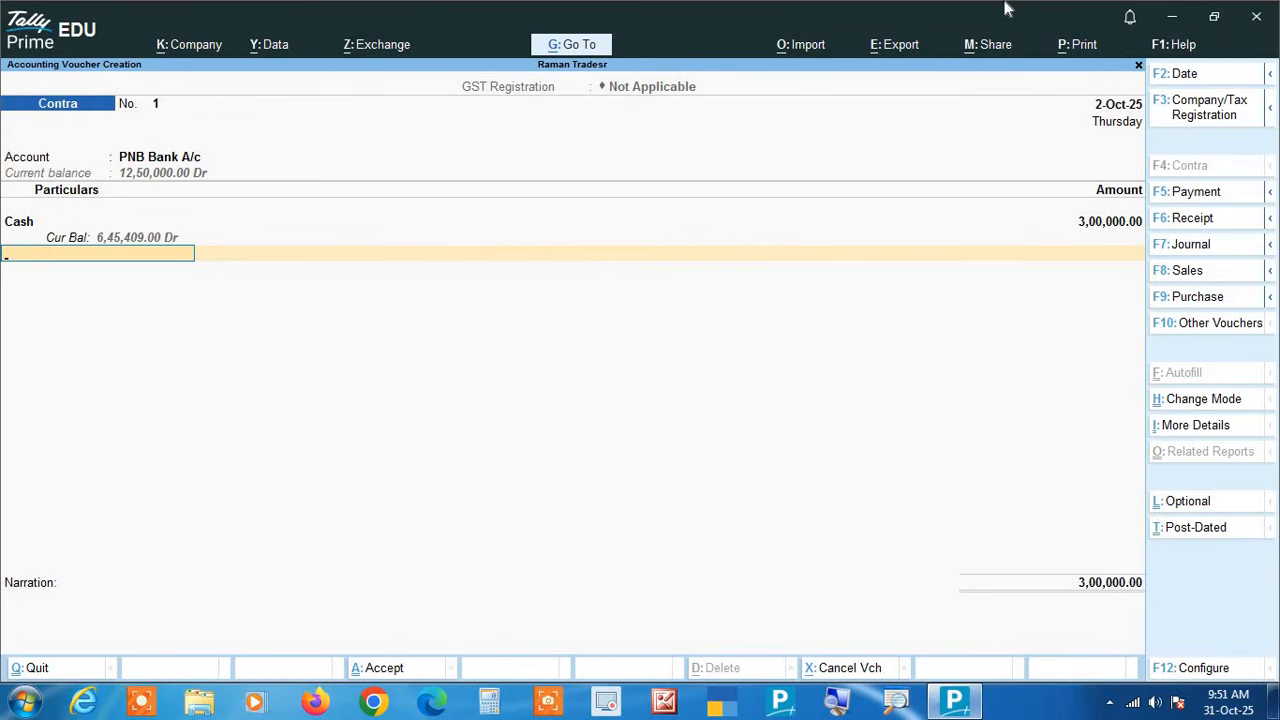
{"action": "key", "text": "Return"}
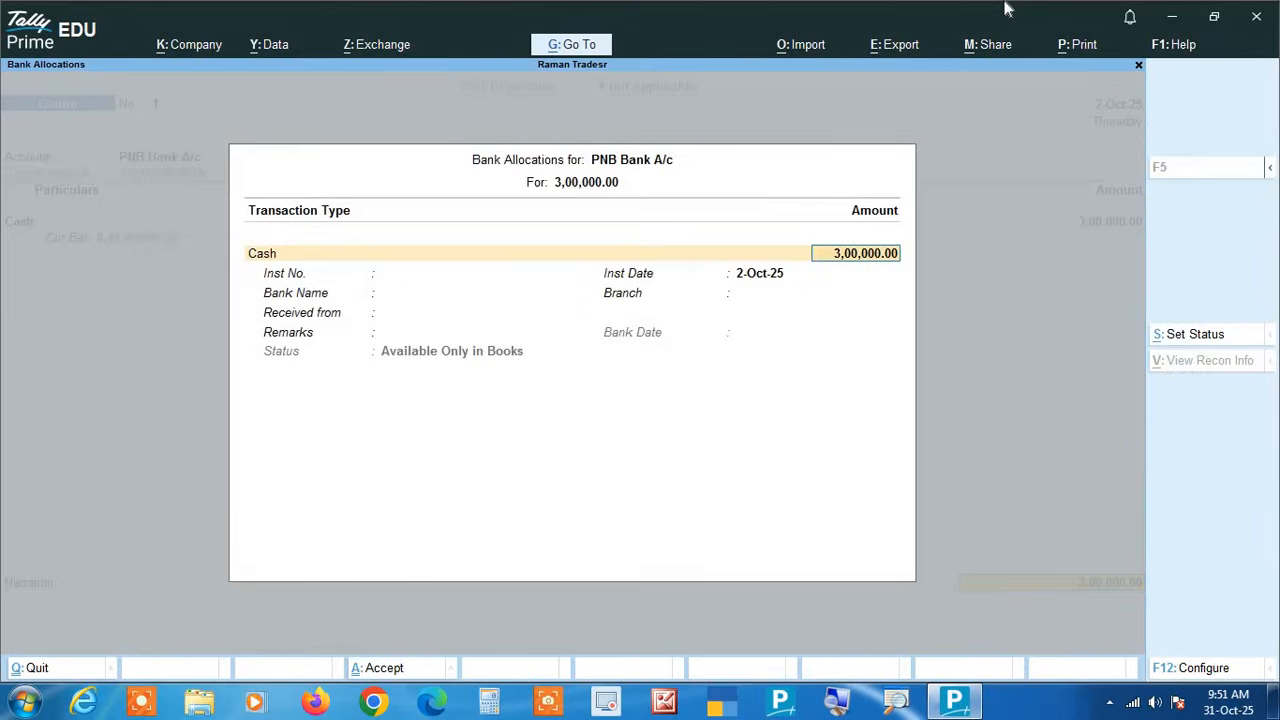
- Fill in the cash denominations for the deposit with 400 notes of 500 and 500 notes of 200
{"action": "key", "text": "Return"}
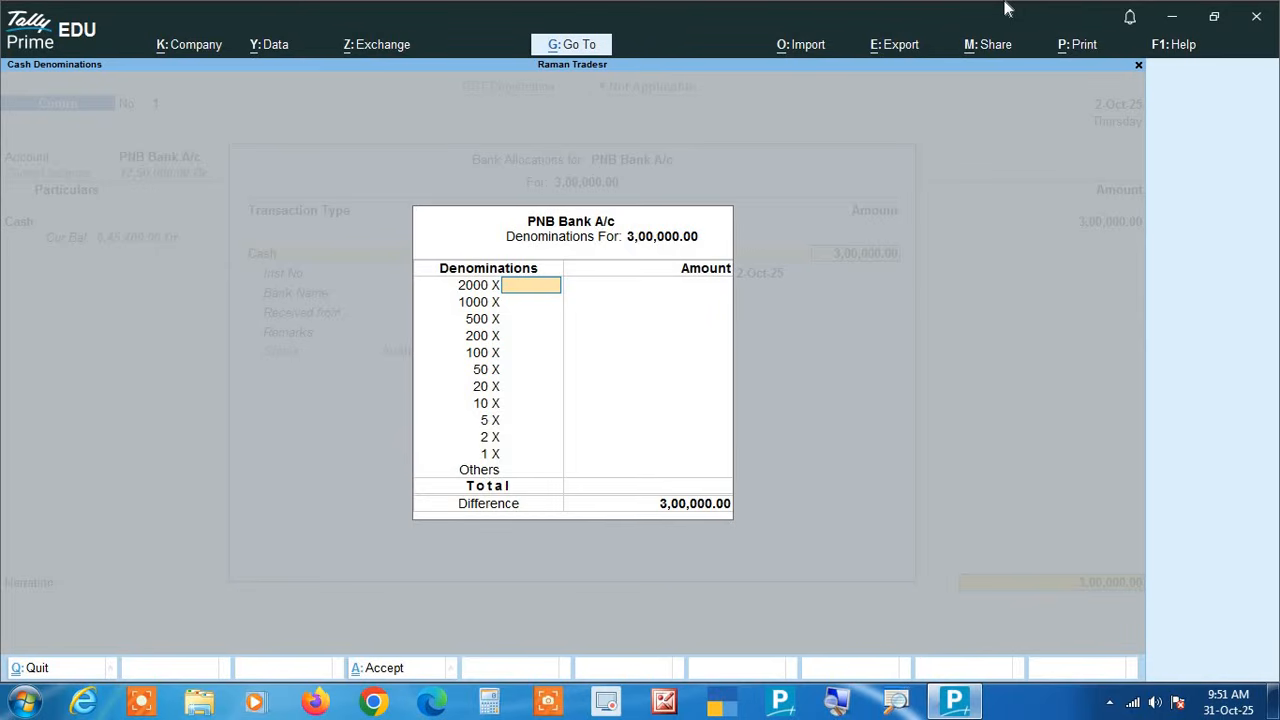
{"action": "key", "text": "Return"}
{"action": "key", "text": "Return"}
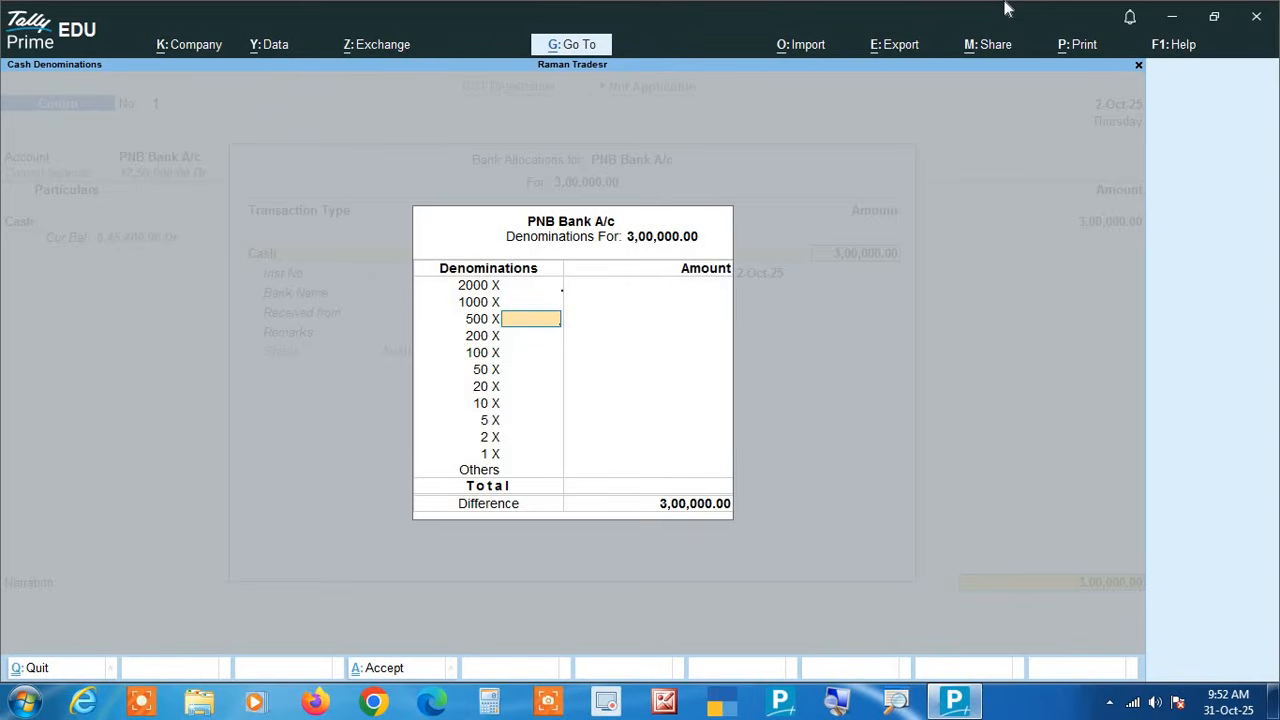
{"action": "type", "text": "400"}
{"action": "key", "text": "Return"}
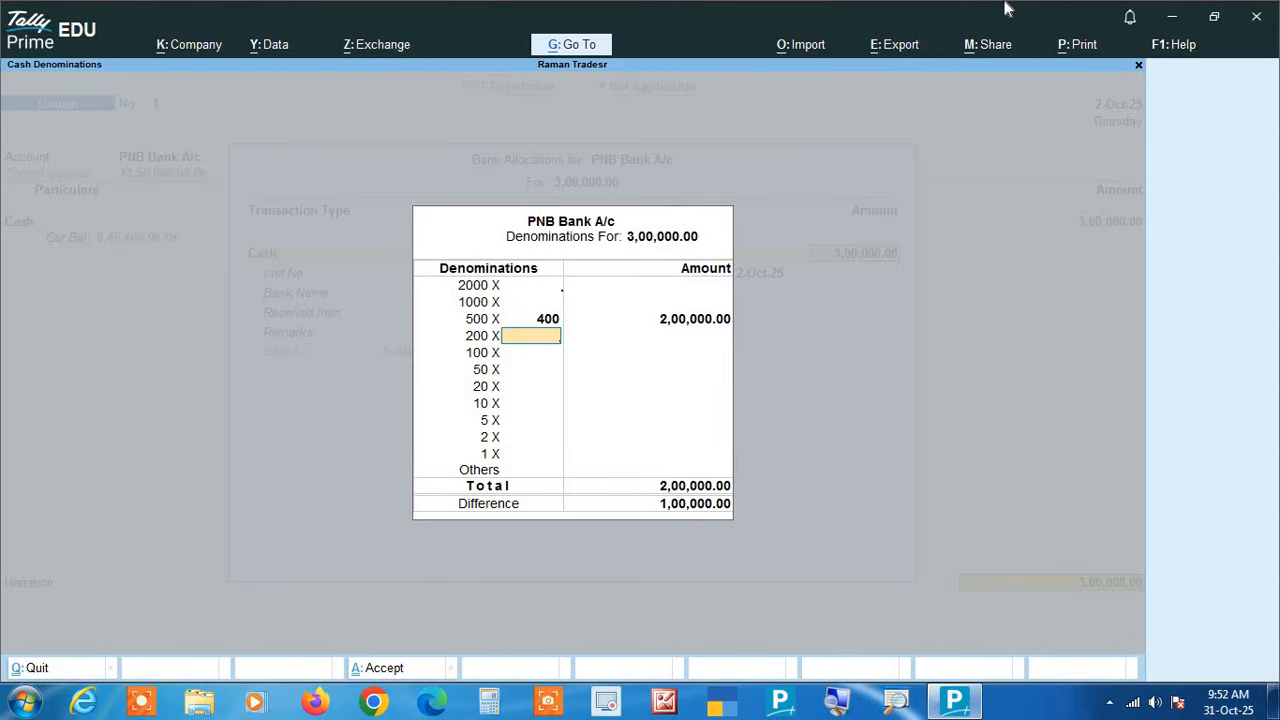
{"action": "type", "text": "500"}
{"action": "key", "text": "Return"}
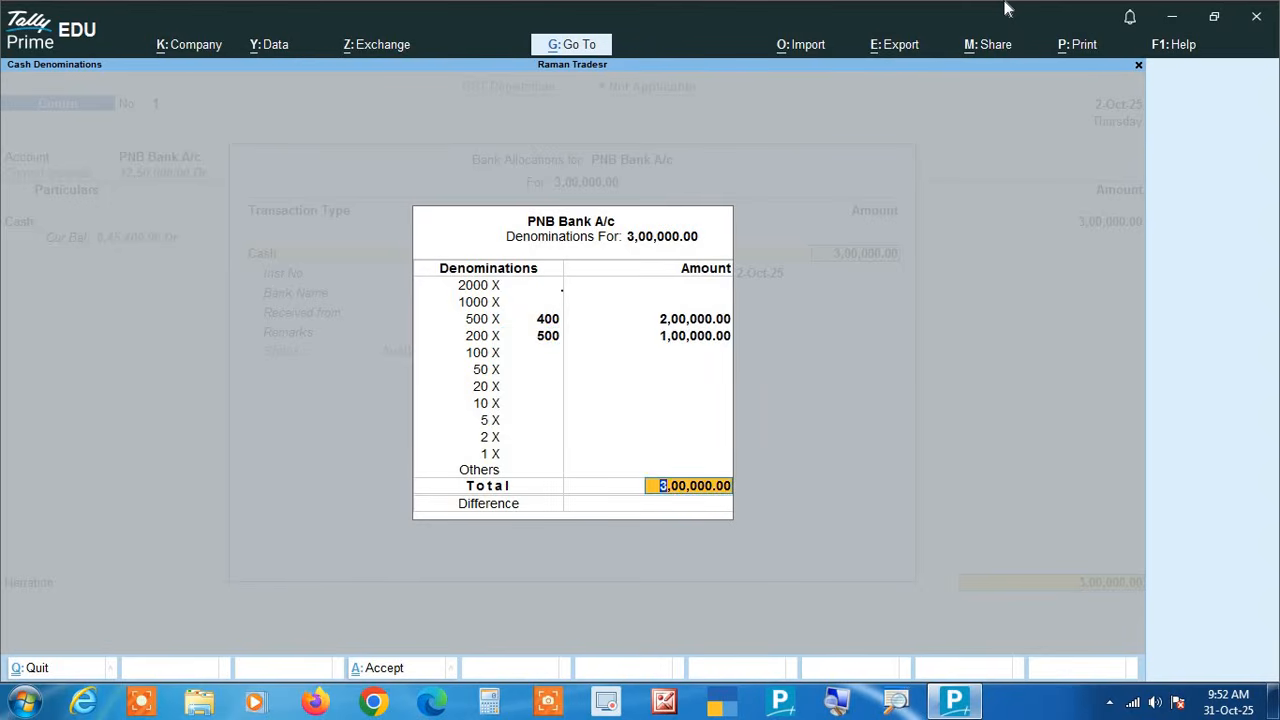
{"action": "key", "text": "Return"}
- Set the cash allocation's bank name to Not Applicable, leave its remaining details blank, and save the contra voucher
{"action": "key", "text": "Return"}
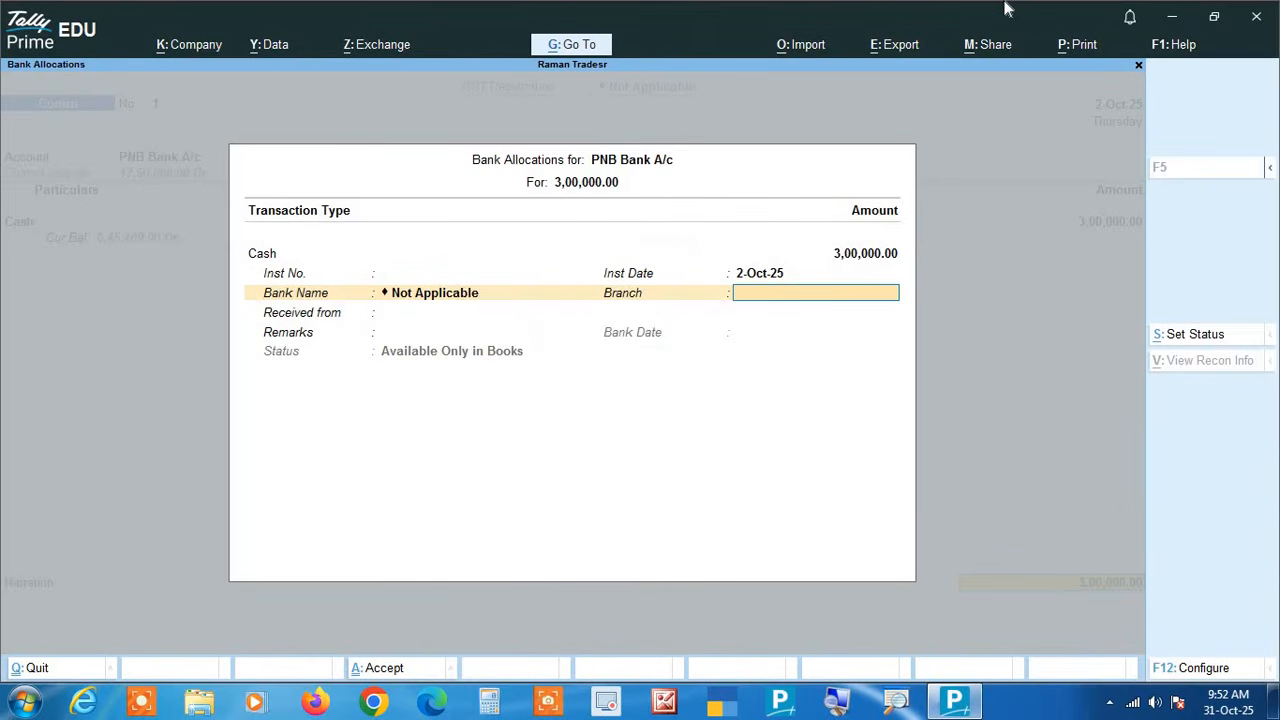
{"action": "key", "text": "ctrl+a"}
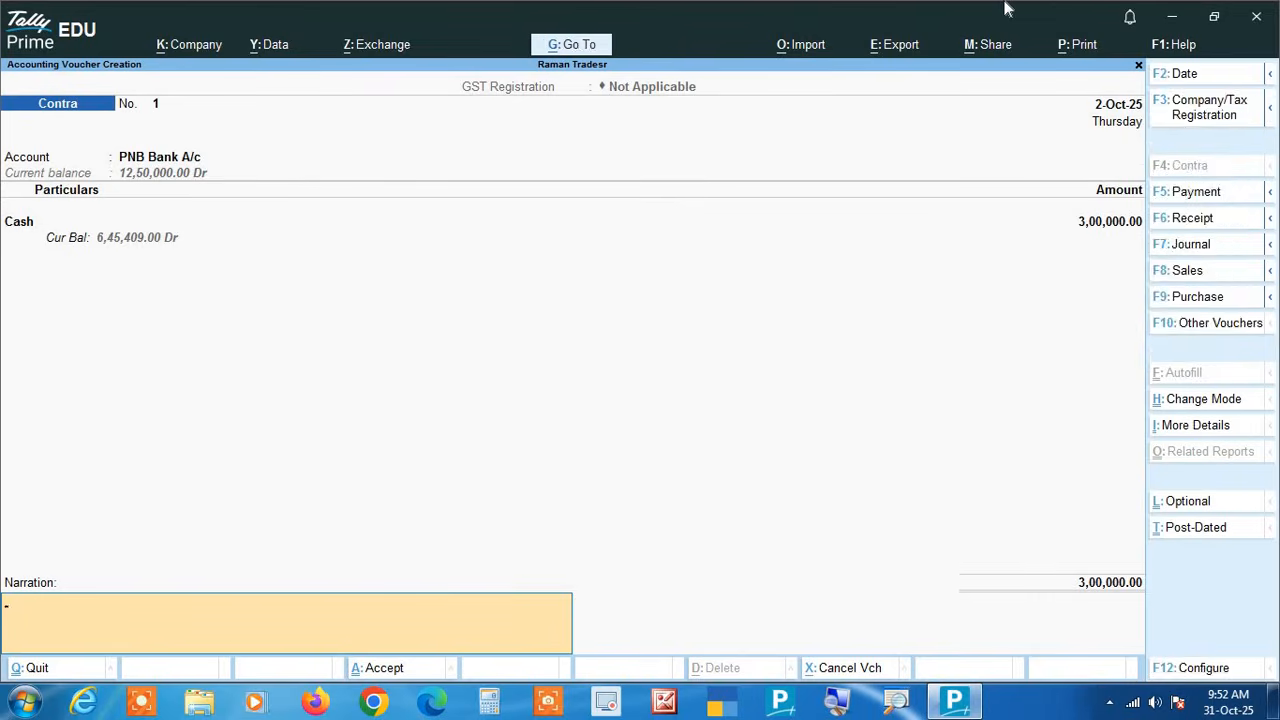
{"action": "key", "text": "ctrl"}
{"action": "key", "text": "ctrl+a"}
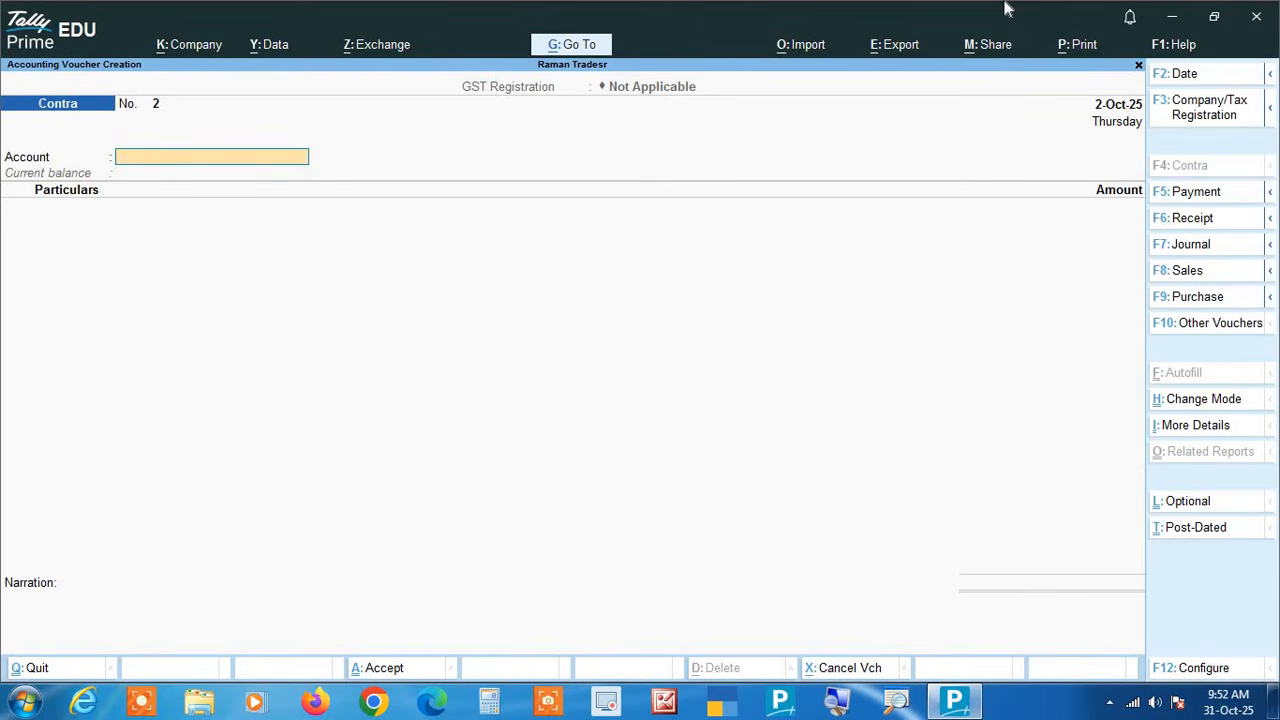
- Enter a second contra voucher with Cash as the account and PNB Bank A/c for 1,00,000, and proceed to its bank allocation
{"action": "type", "text": "Ca"}
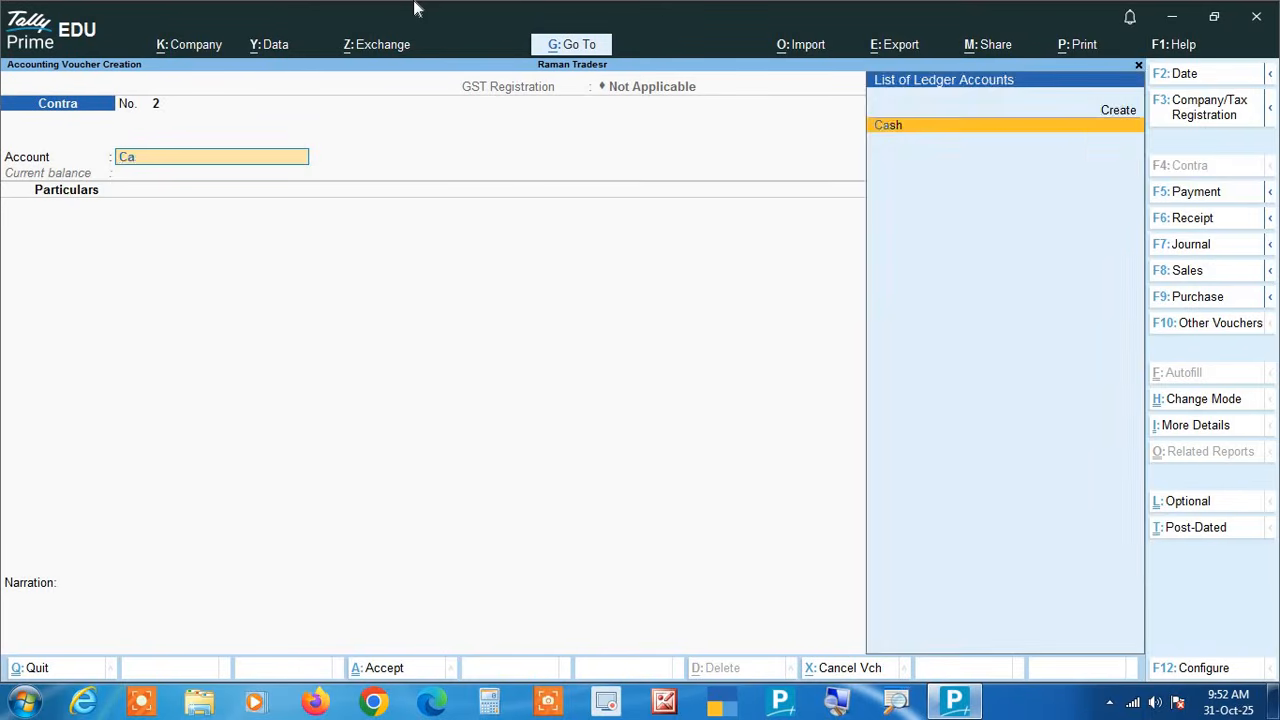
{"action": "type", "text": "s"}
{"action": "key", "text": "Return"}
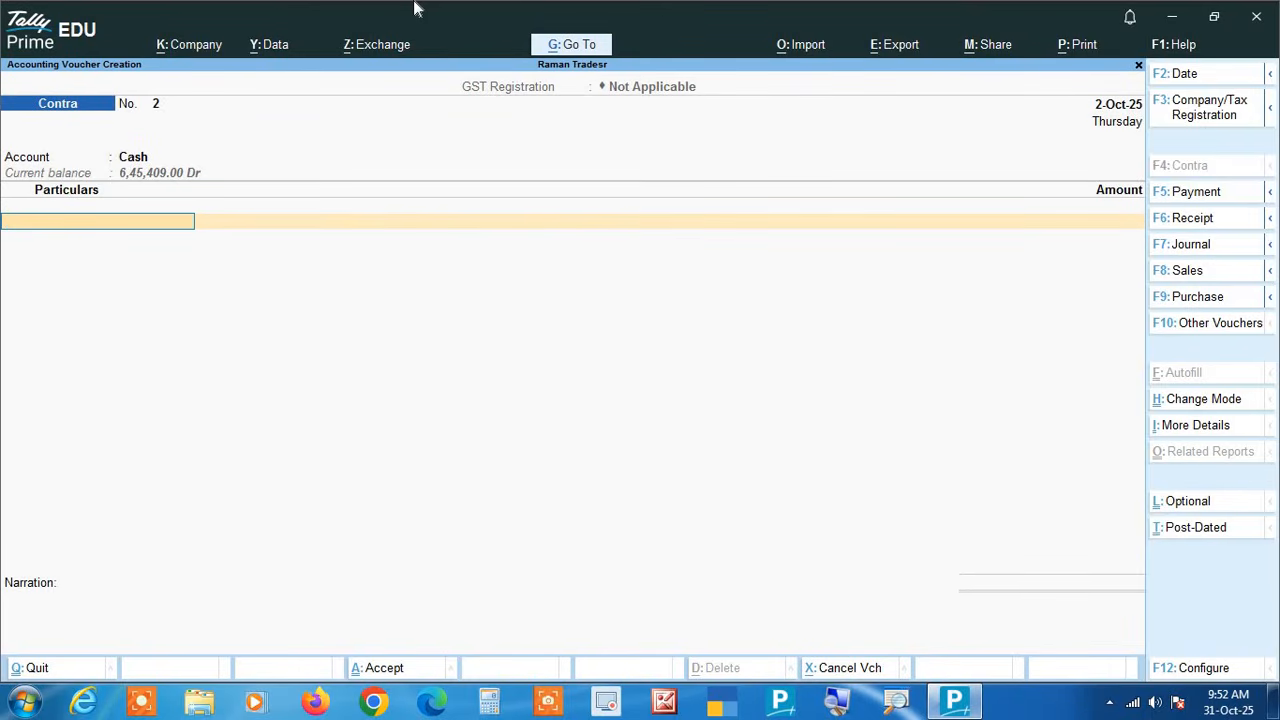
{"action": "type", "text": "Pn"}
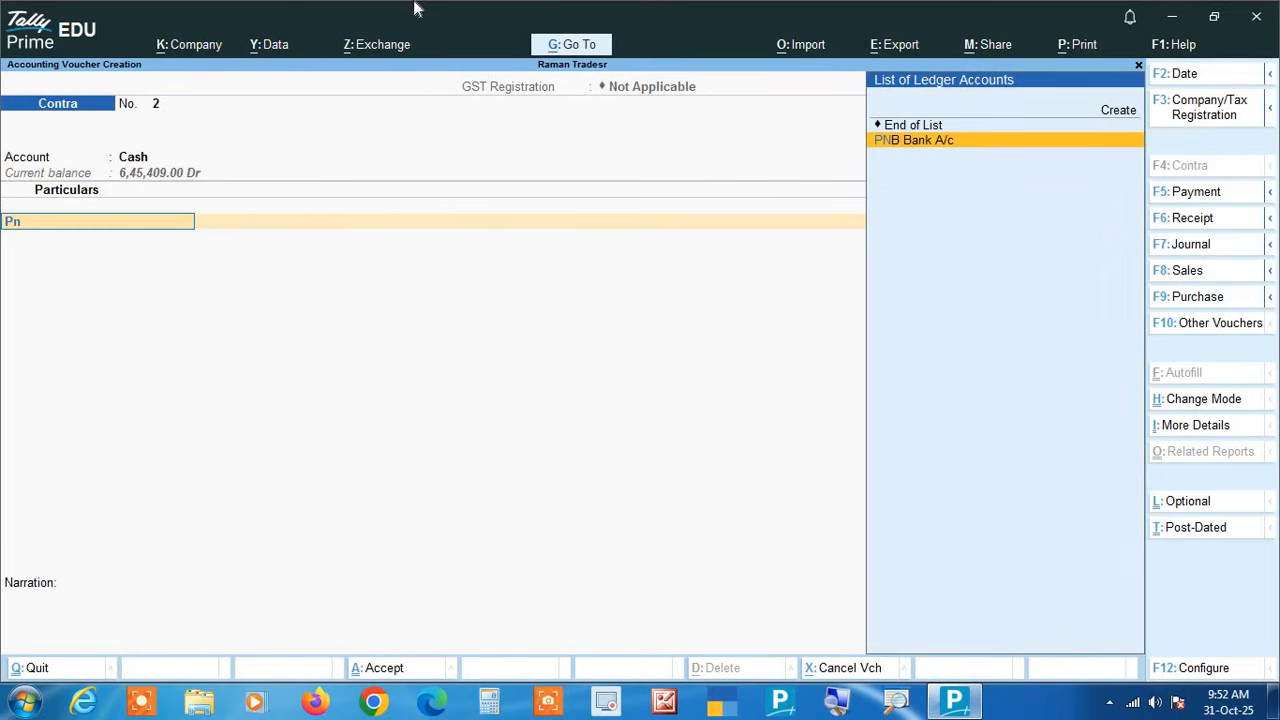
{"action": "key", "text": "Return"}
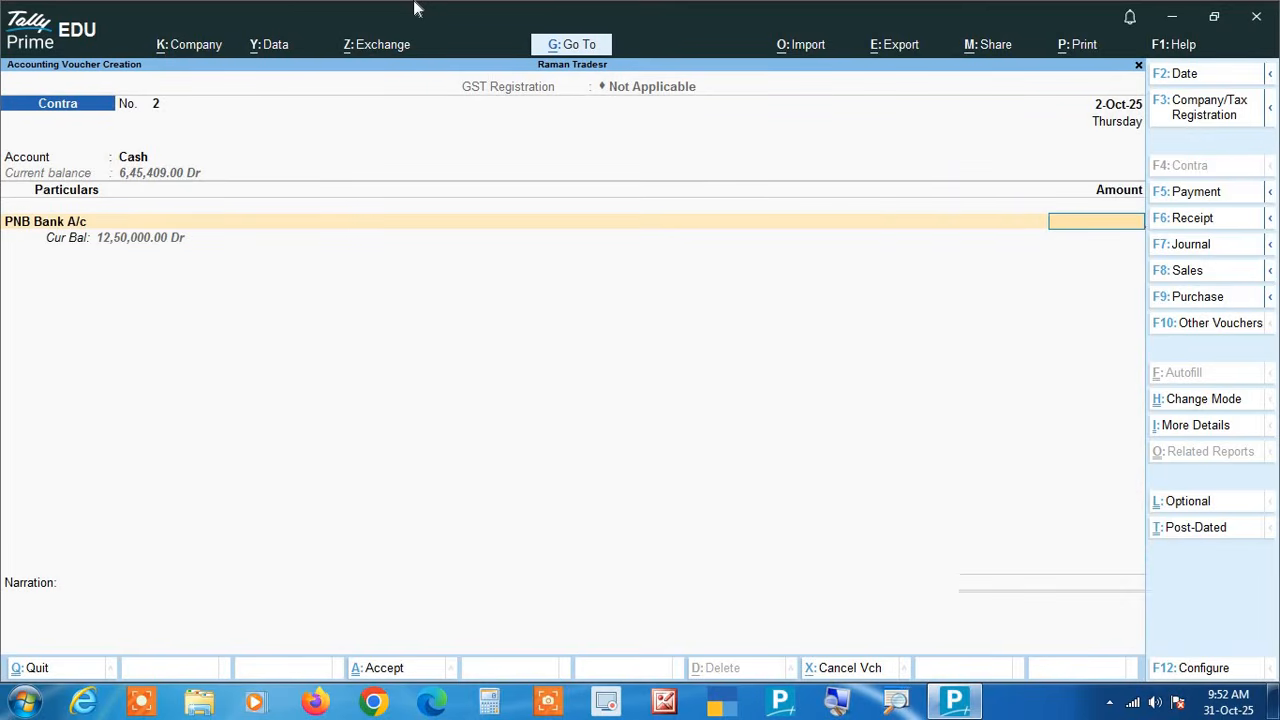
{"action": "type", "text": "1,00,00"}
{"action": "type", "text": "0"}
{"action": "key", "text": "Return"}
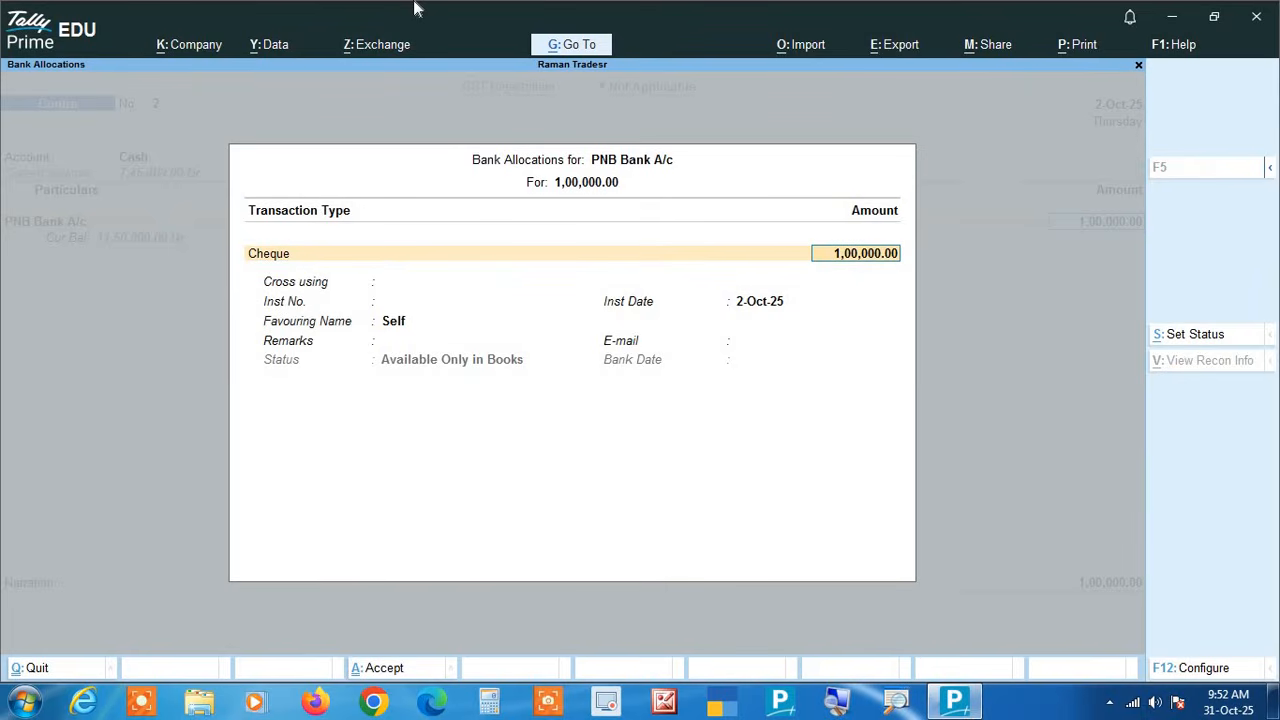
- Keep the Cheque allocation favouring Self, enter instrument number 102038 dated 2-Oct-25, and save the contra voucher
{"action": "key", "text": "Return"}
{"action": "key", "text": "Return"}
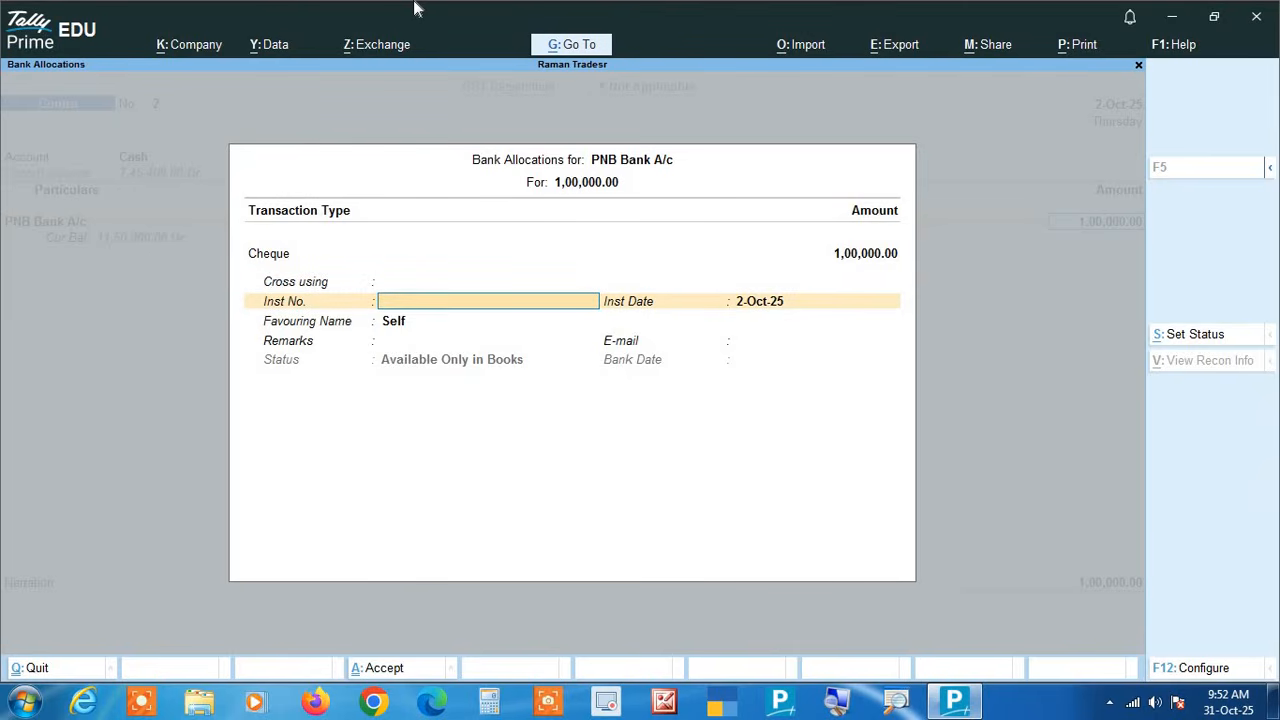
{"action": "type", "text": "102038"}
{"action": "key", "text": "Return"}
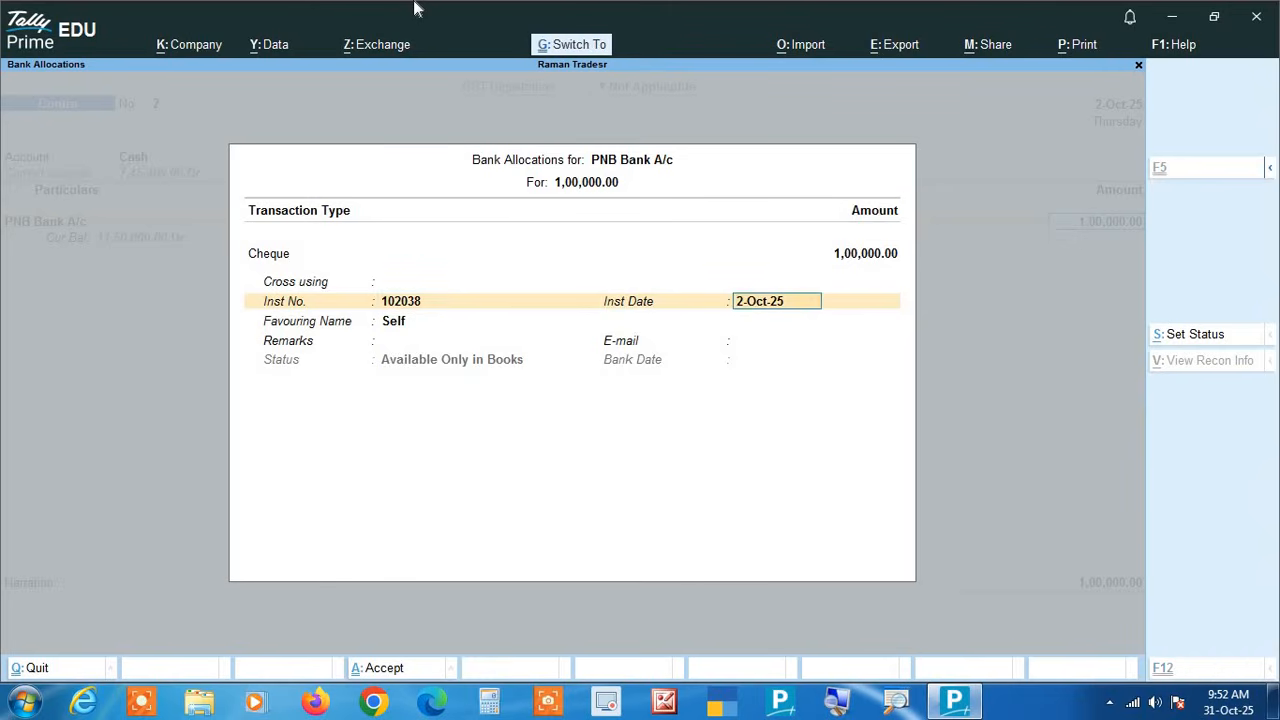
{"action": "key", "text": "ctrl+a"}
{"action": "key", "text": "ctrl"}
{"action": "key", "text": "ctrl+a"}
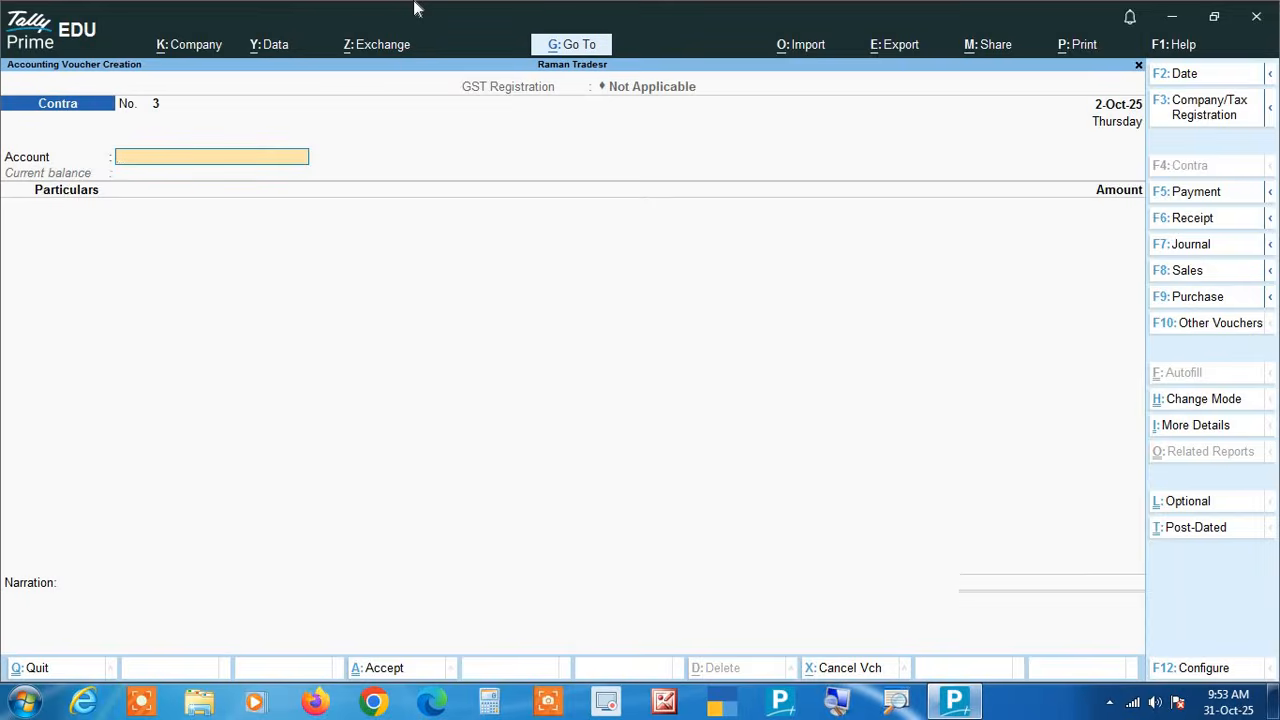
- Enter a contra voucher with IDBI Bank as the account and PNB Bank A/c for 2,00,000, and proceed to its bank allocation
{"action": "type", "text": "Idbi"}
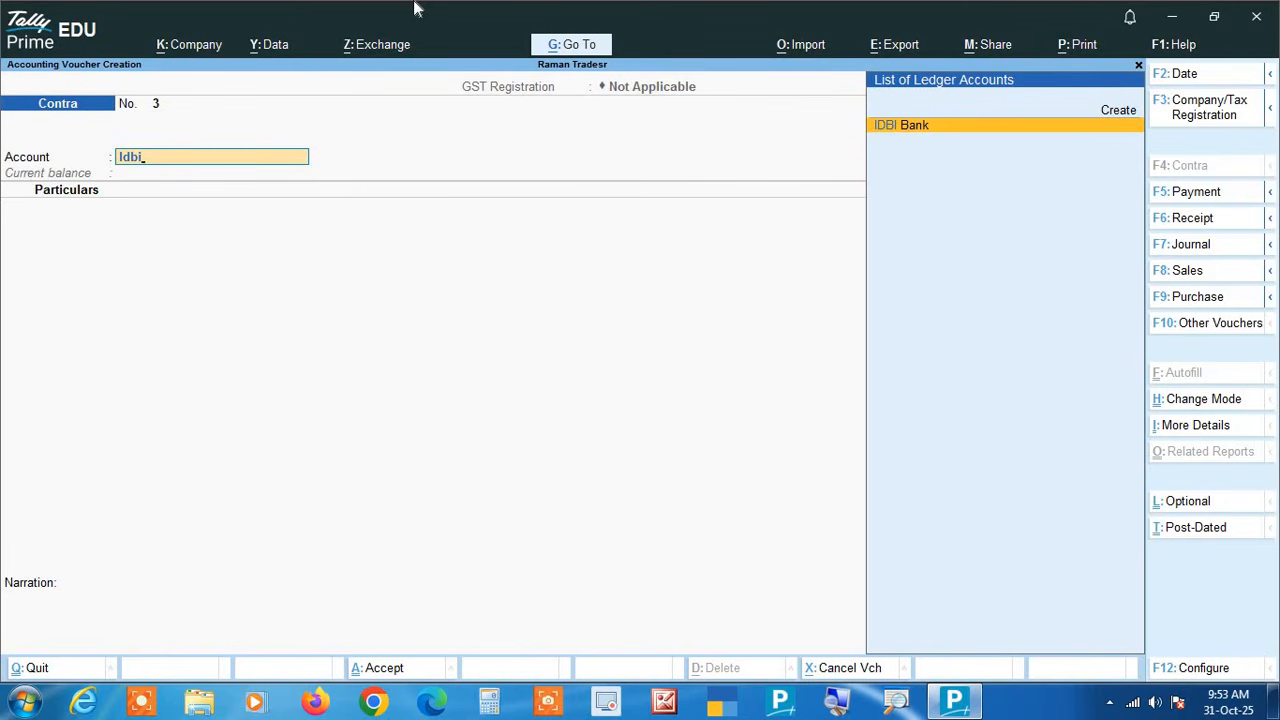
{"action": "key", "text": "Return"}
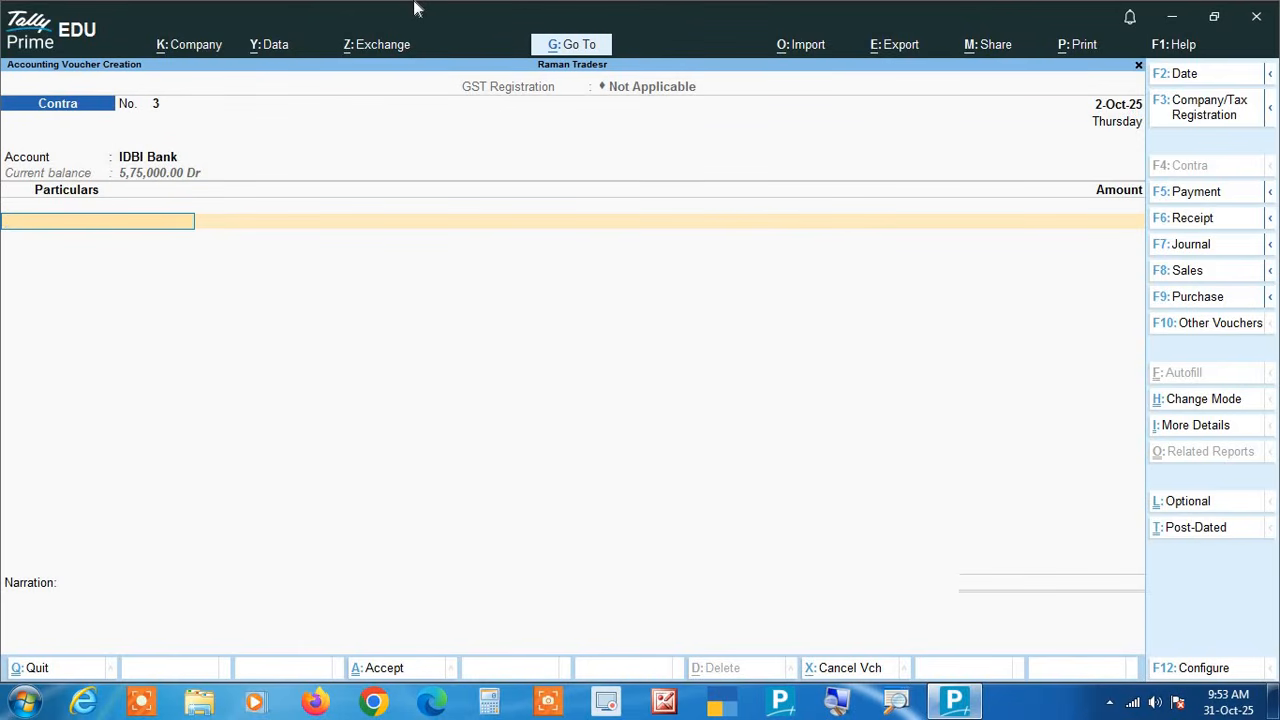
{"action": "type", "text": "Pnb"}
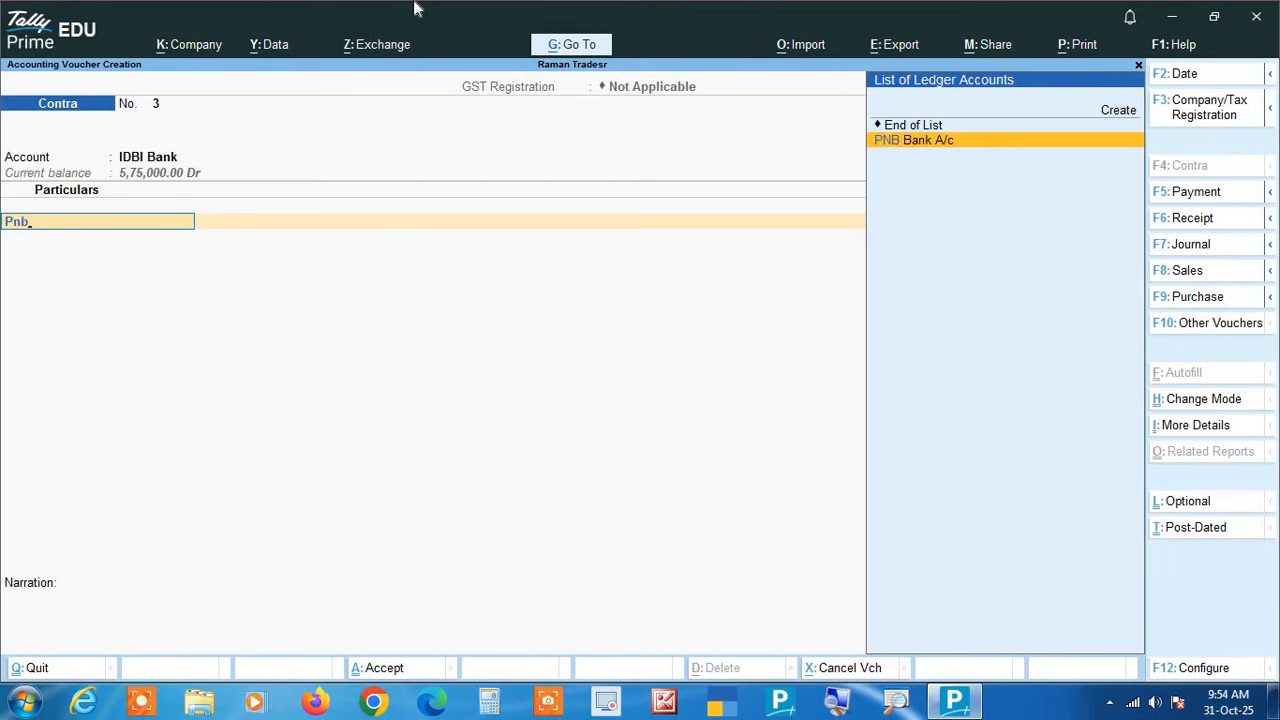
{"action": "key", "text": "Return"}
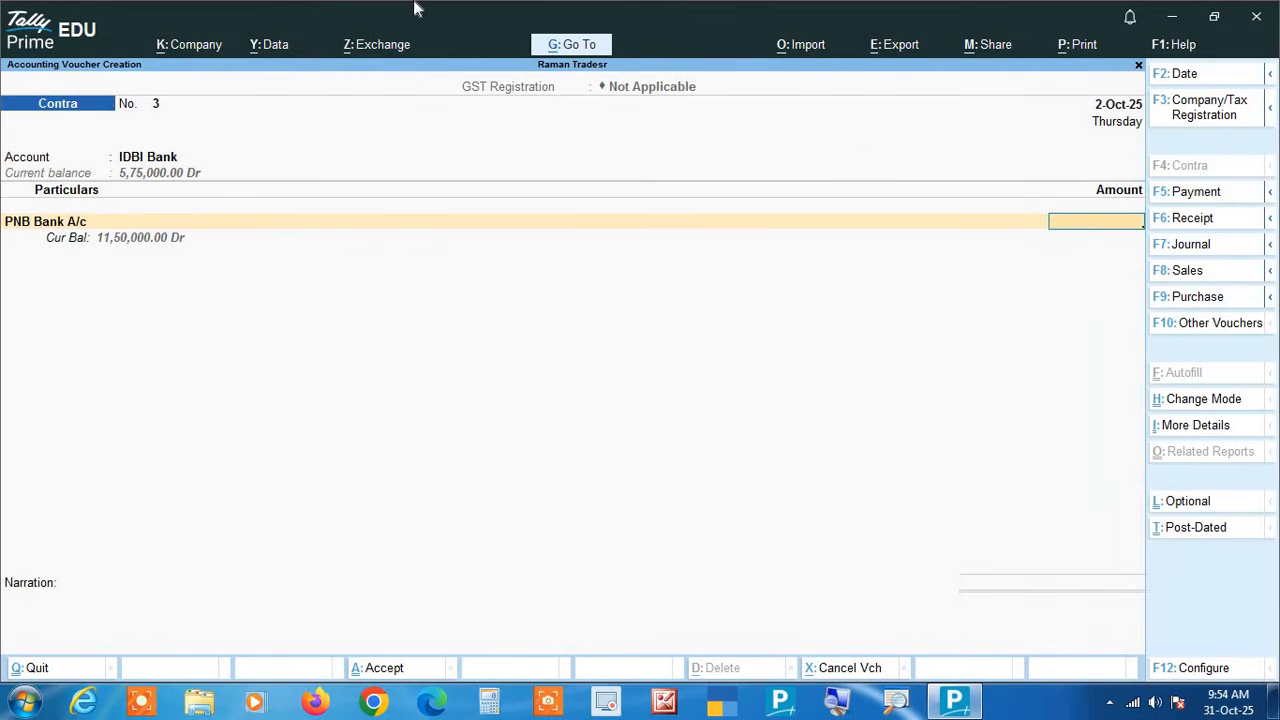
{"action": "type", "text": "200000"}
{"action": "key", "text": "Return"}
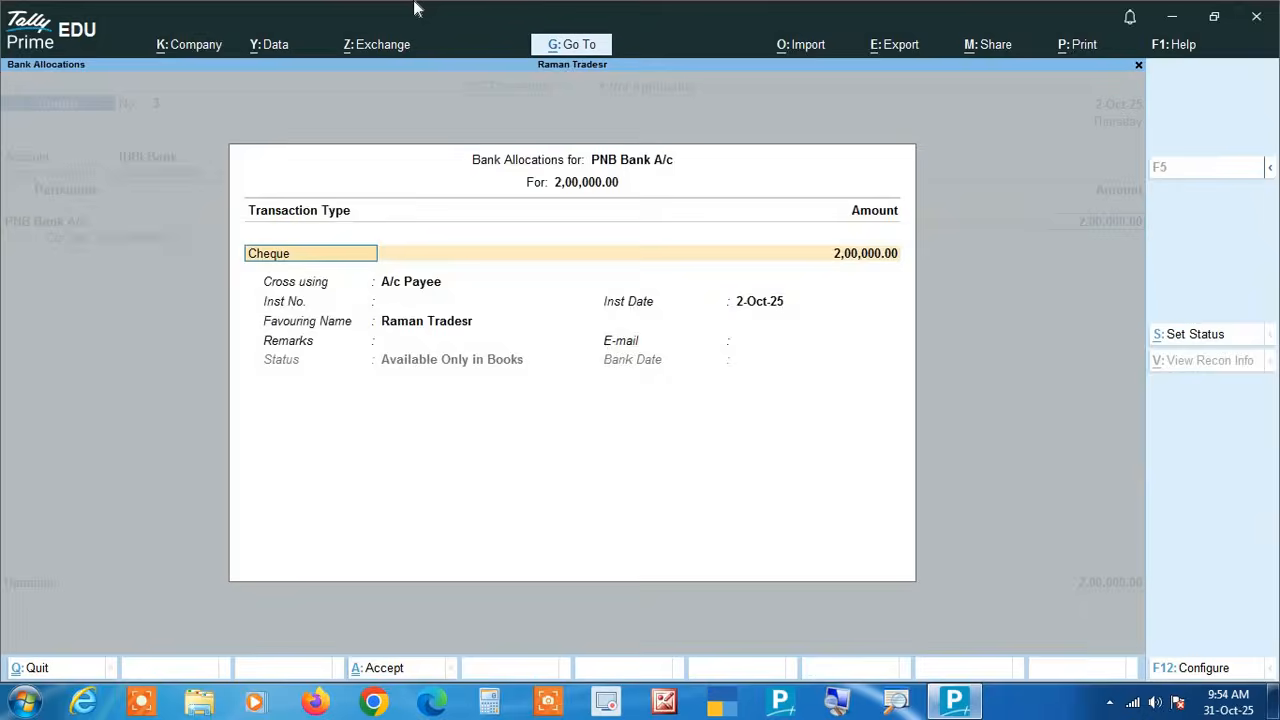
- Accept the Cheque allocation for PNB Bank A/c with its default details and save the contra voucher
{"action": "key", "text": "Return"}
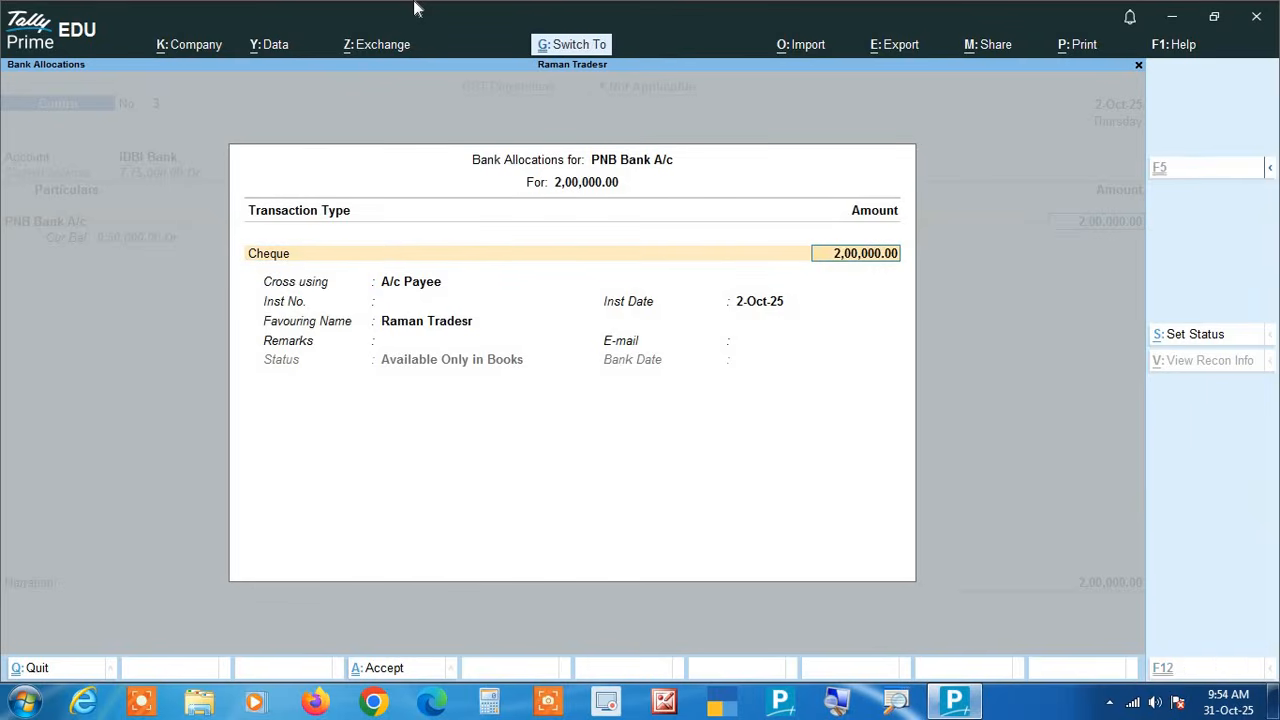
{"action": "key", "text": "ctrl+a"}
{"action": "key", "text": "ctrl+a"}
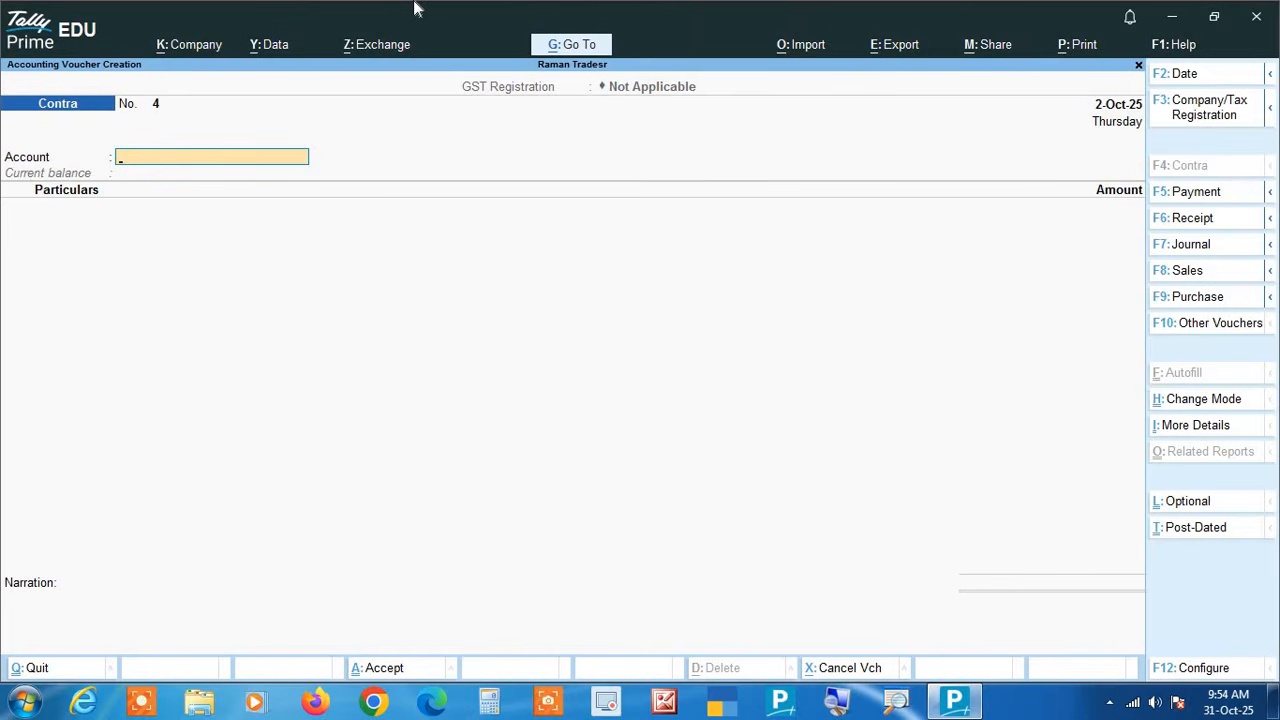
- Enter a contra voucher with PNB Bank A/c as the account and IDBI Bank for 2,50,000, and proceed to its bank allocation
{"action": "type", "text": "Pn"}
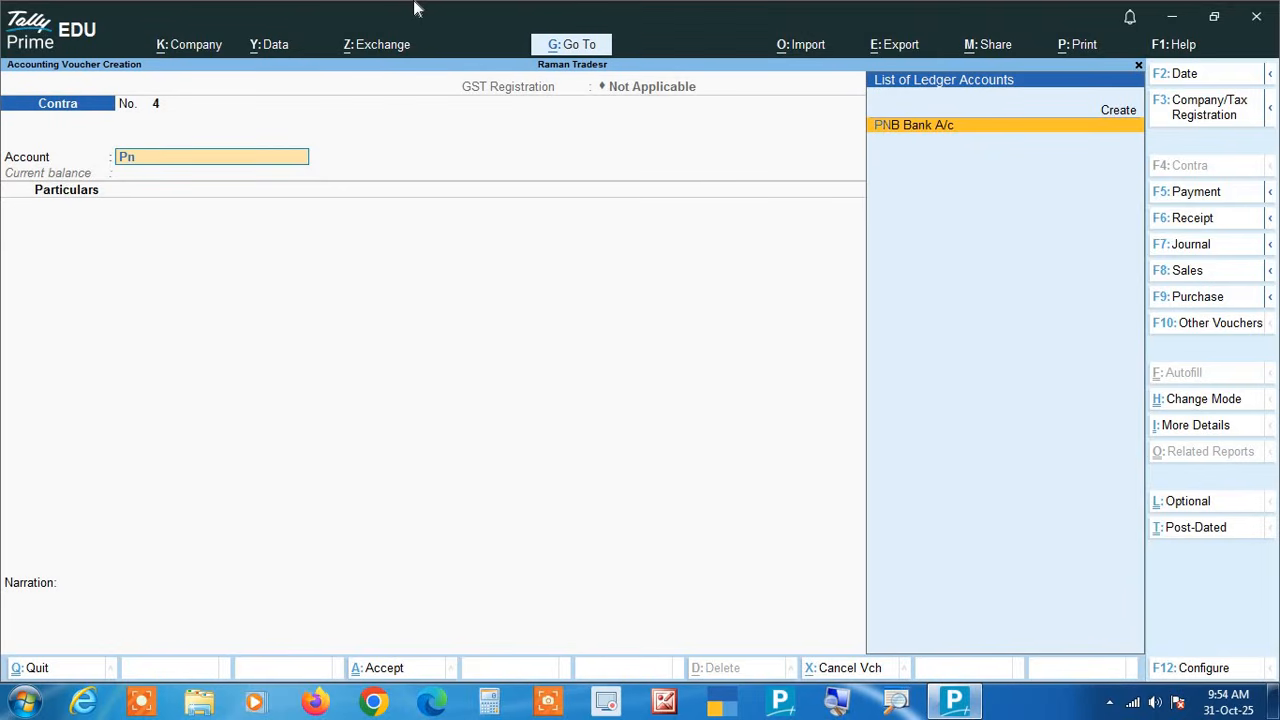
{"action": "type", "text": "b"}
{"action": "key", "text": "Return"}
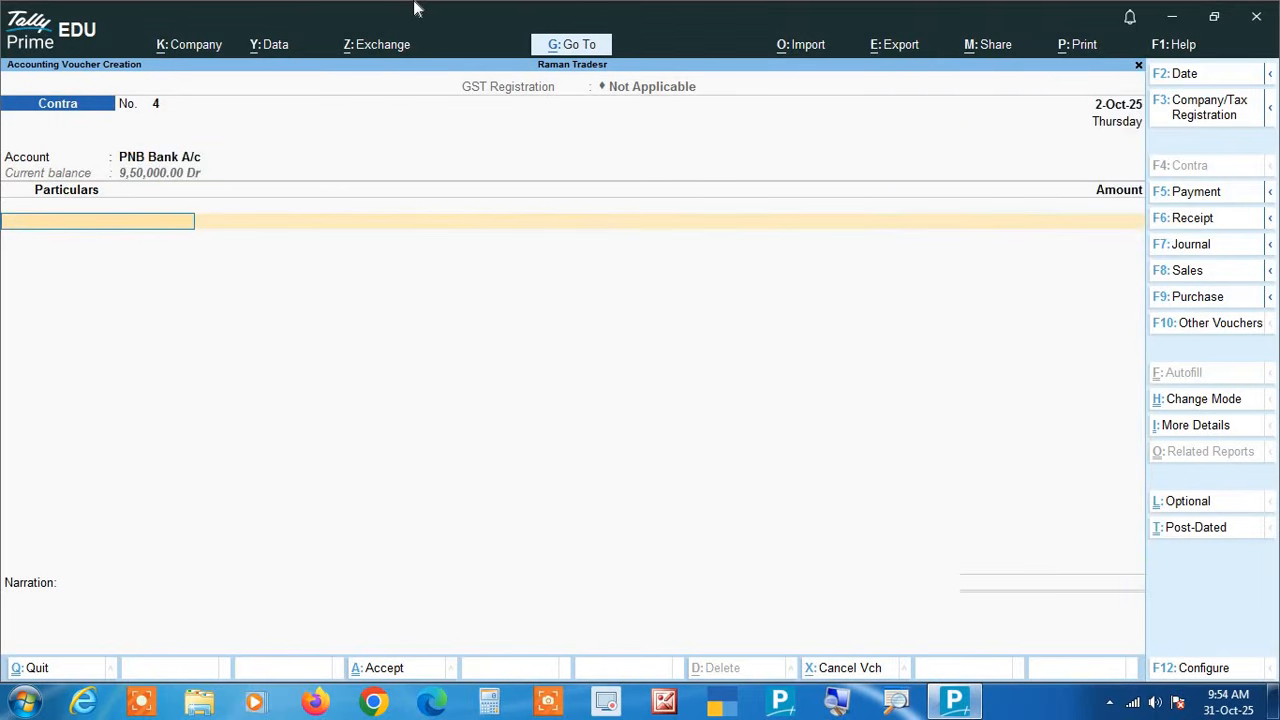
{"action": "type", "text": "Idbi"}
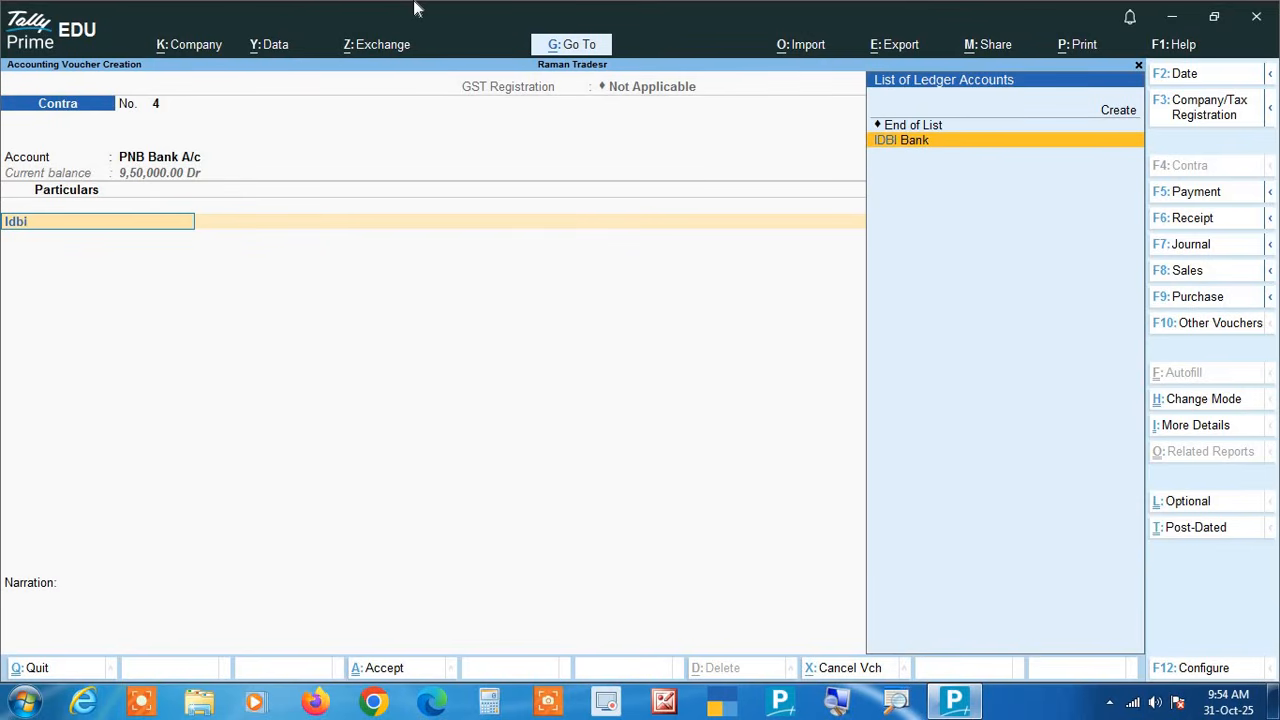
{"action": "key", "text": "Return"}
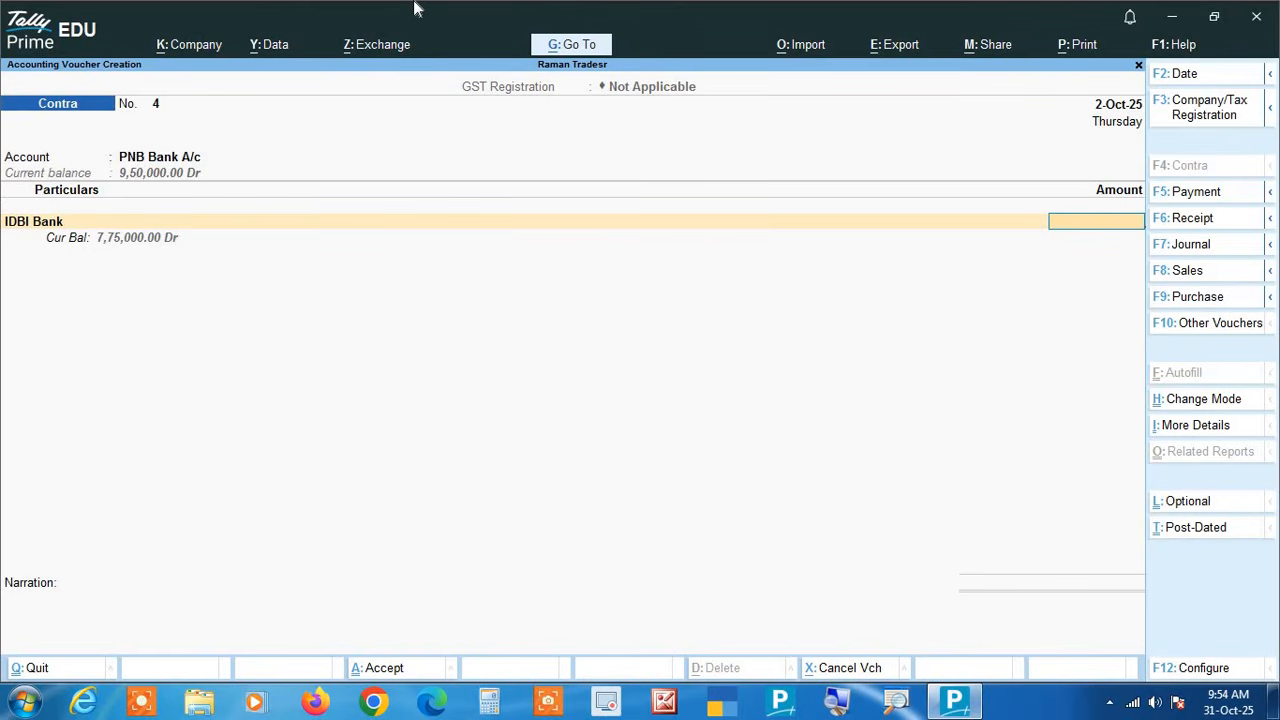
{"action": "type", "text": "250000"}
{"action": "key", "text": "Return"}
- Review the available transaction types for the IDBI Bank allocation, choose Cheque again, and save the contra voucher
{"action": "key", "text": "Return"}
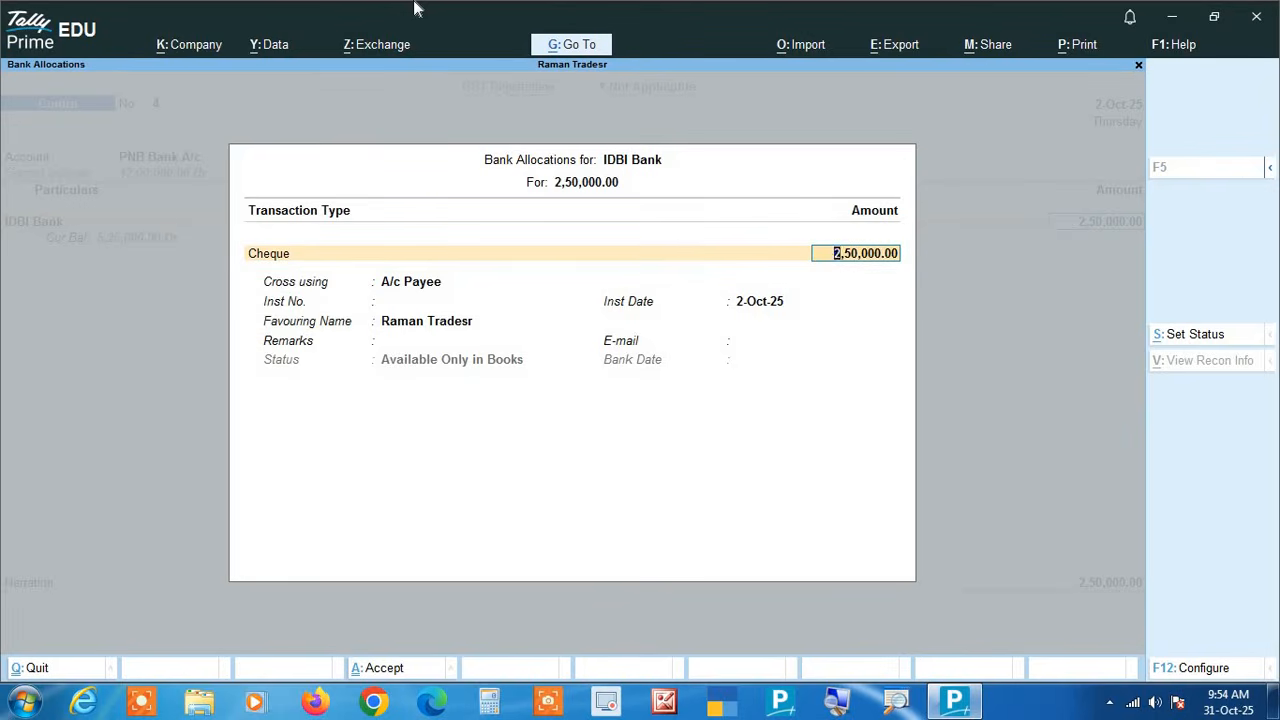
{"action": "key", "text": "BackSpace"}
{"action": "key", "text": "BackSpace"}
{"action": "key", "text": "Up"}
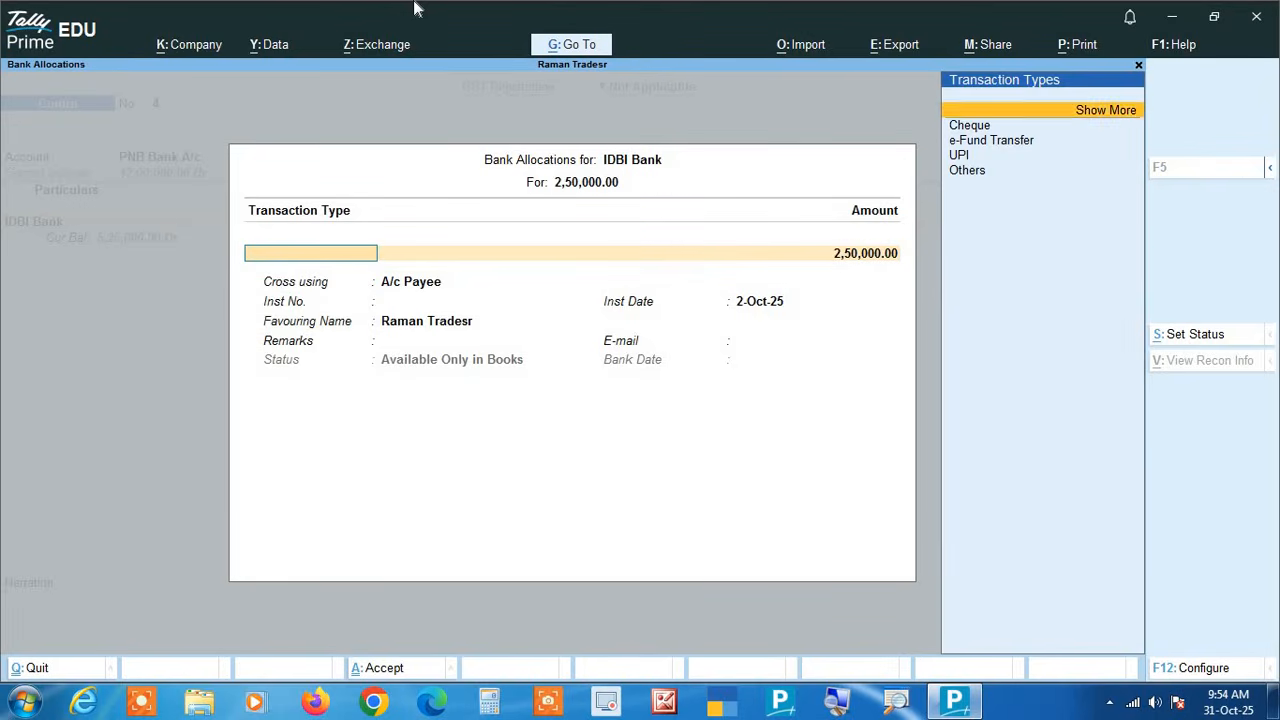
{"action": "key", "text": "Down"}
{"action": "key", "text": "Down"}
{"action": "key", "text": "Down"}
{"action": "key", "text": "Down"}
{"action": "key", "text": "Up"}
{"action": "key", "text": "Up"}
{"action": "key", "text": "Up"}
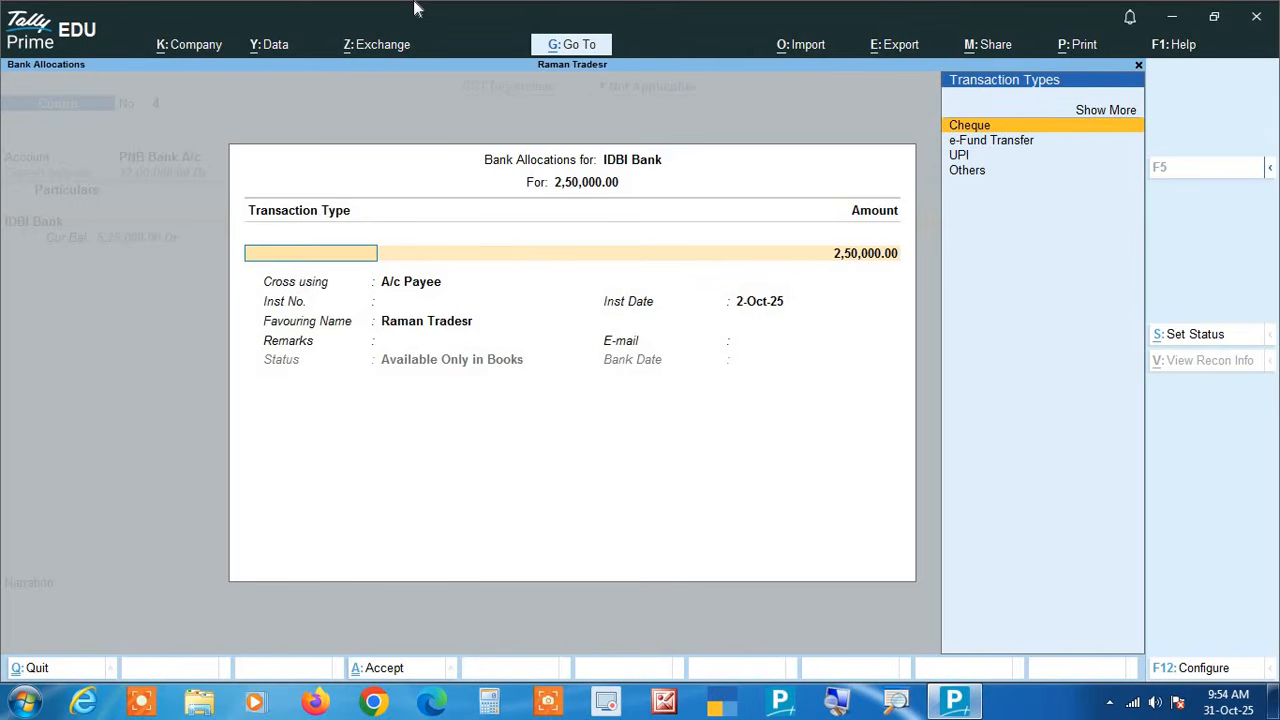
{"action": "key", "text": "Return"}
{"action": "key", "text": "Return"}
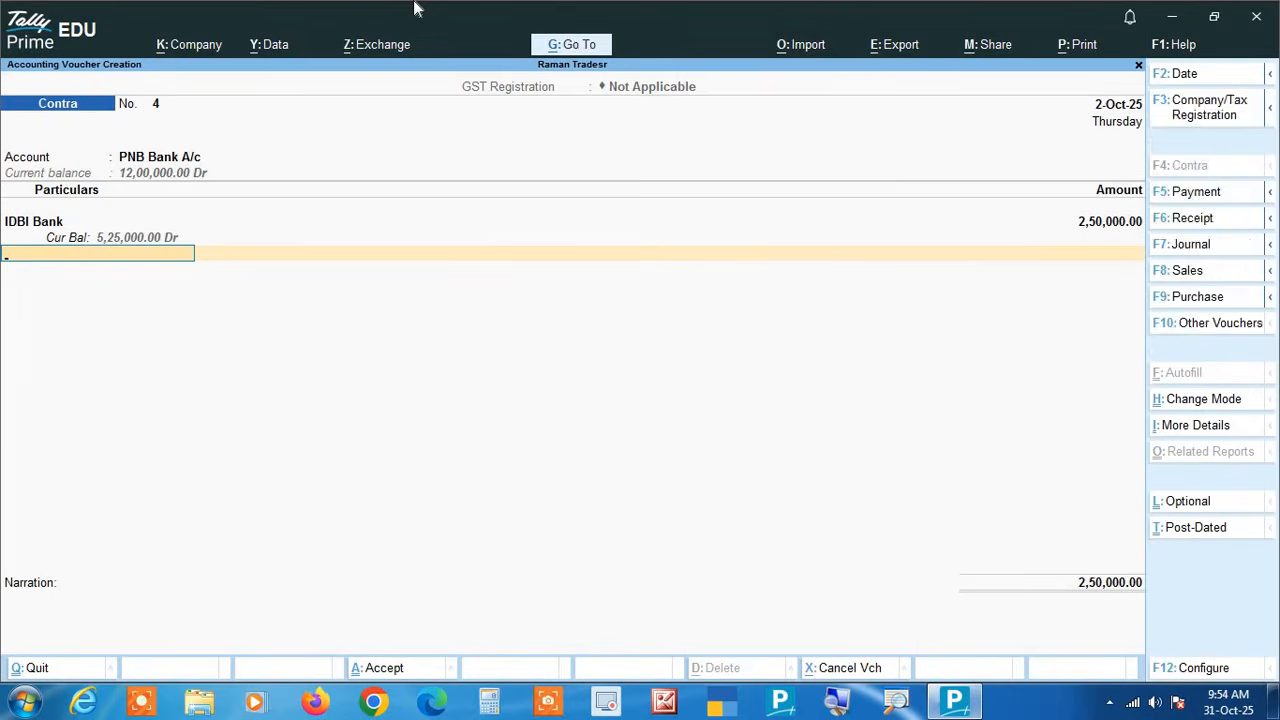
{"action": "key", "text": "ctrl+a"}
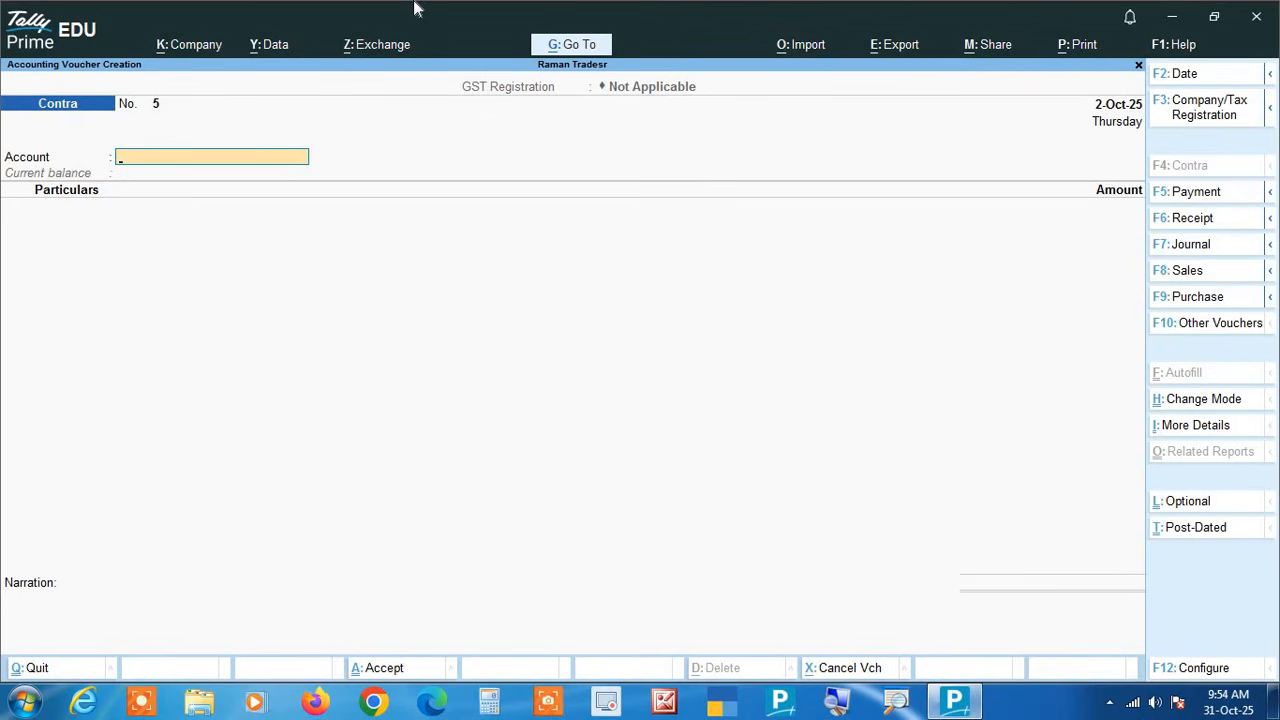